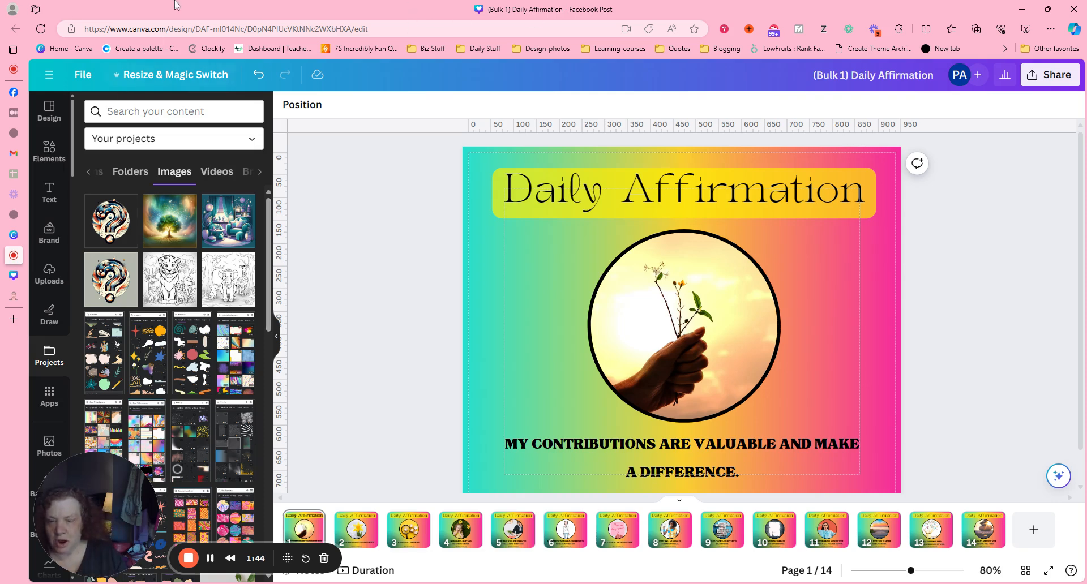
Add the "love yourself" illustration from the project images to page 1 and move it over the page's right half
{"action": "mouse_move", "coordinate": [247, 227]}
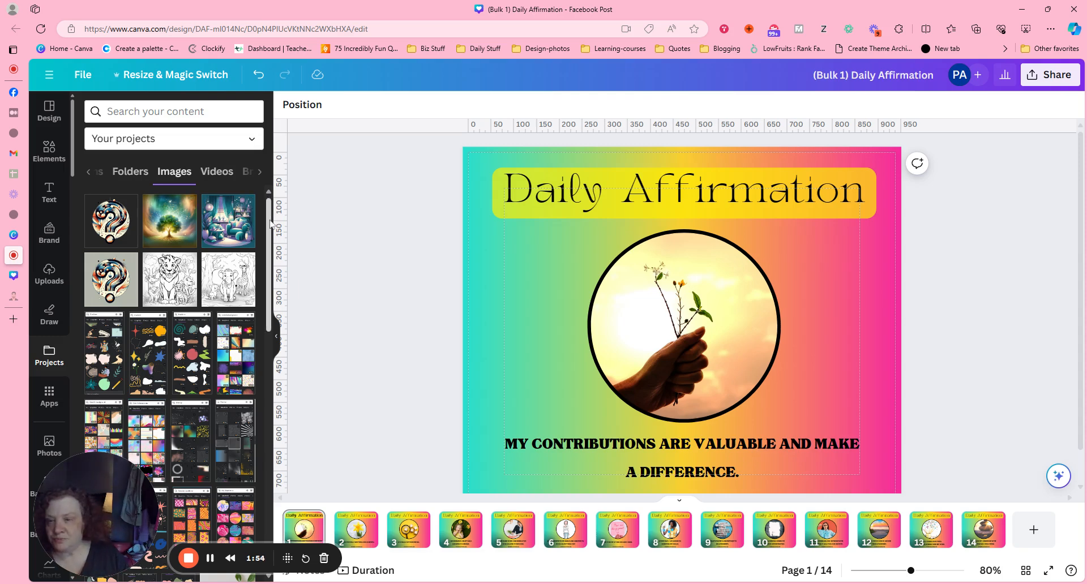
{"action": "left_click_drag", "start_coordinate": [271, 215], "coordinate": [257, 334]}
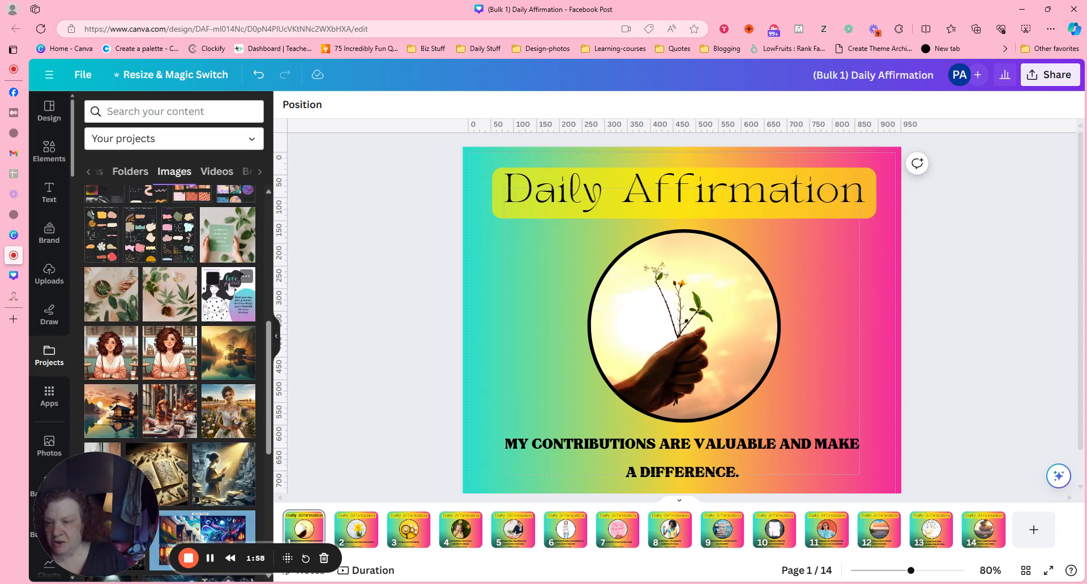
{"action": "left_click", "coordinate": [225, 309]}
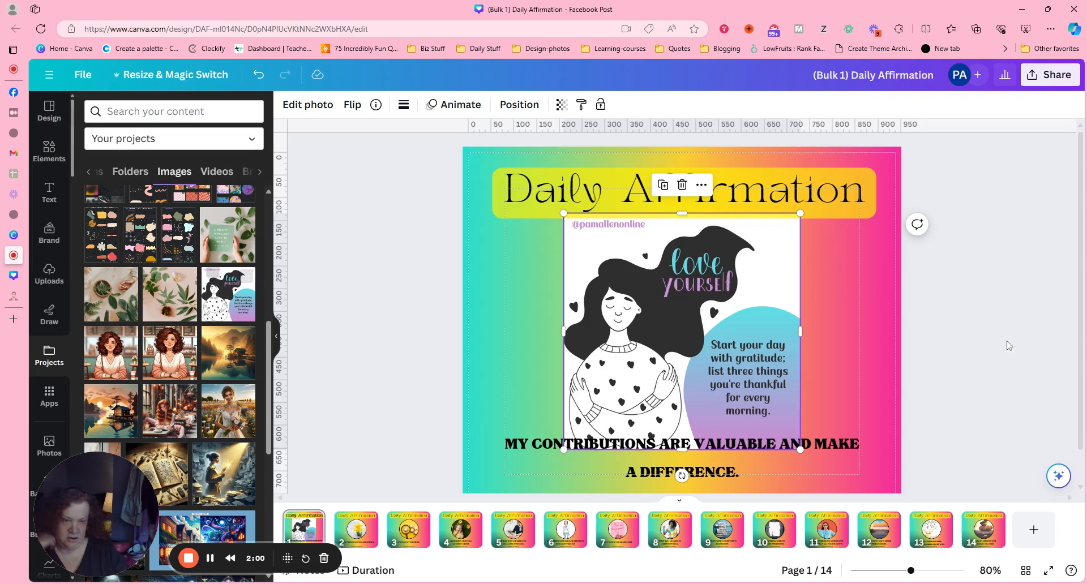
{"action": "left_click_drag", "start_coordinate": [760, 294], "coordinate": [895, 298]}
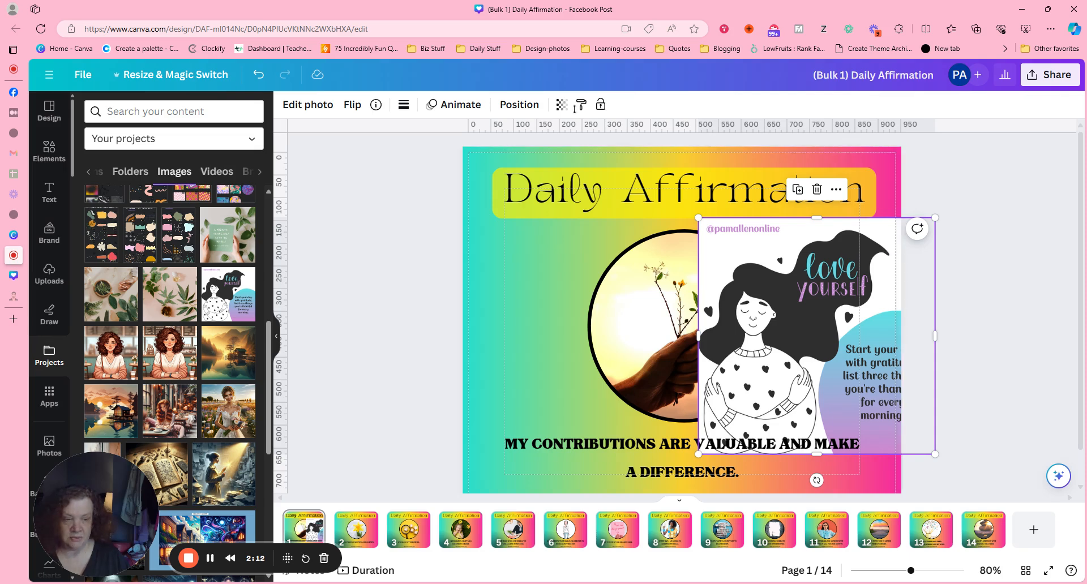
{"action": "left_click_drag", "start_coordinate": [796, 234], "coordinate": [776, 229]}
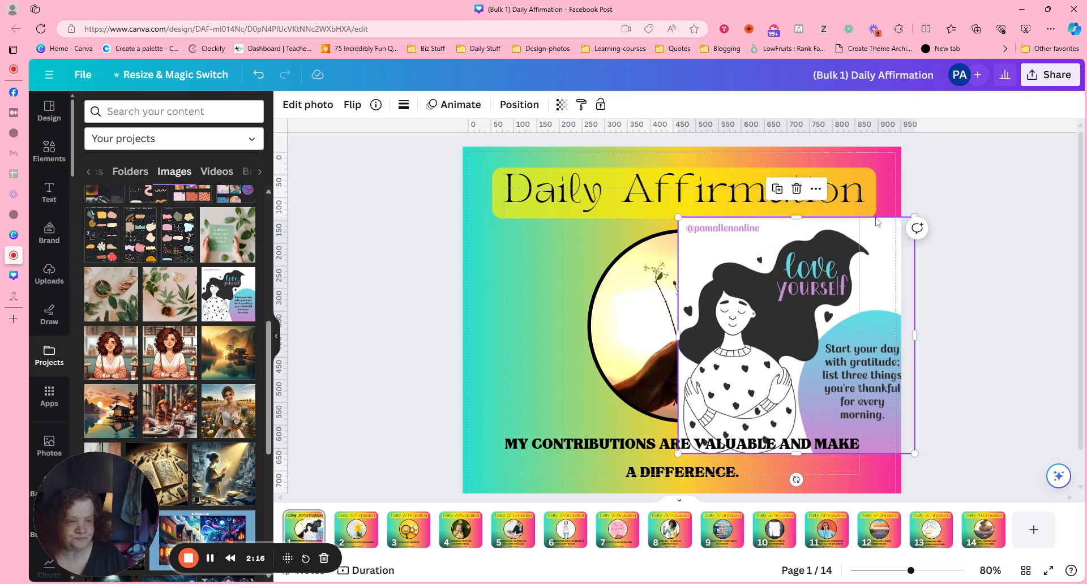
Apply the illustration's colors to page 1, reshuffling them until the background is light blue, and shift the illustration inside the page edge
{"action": "left_click", "coordinate": [816, 191]}
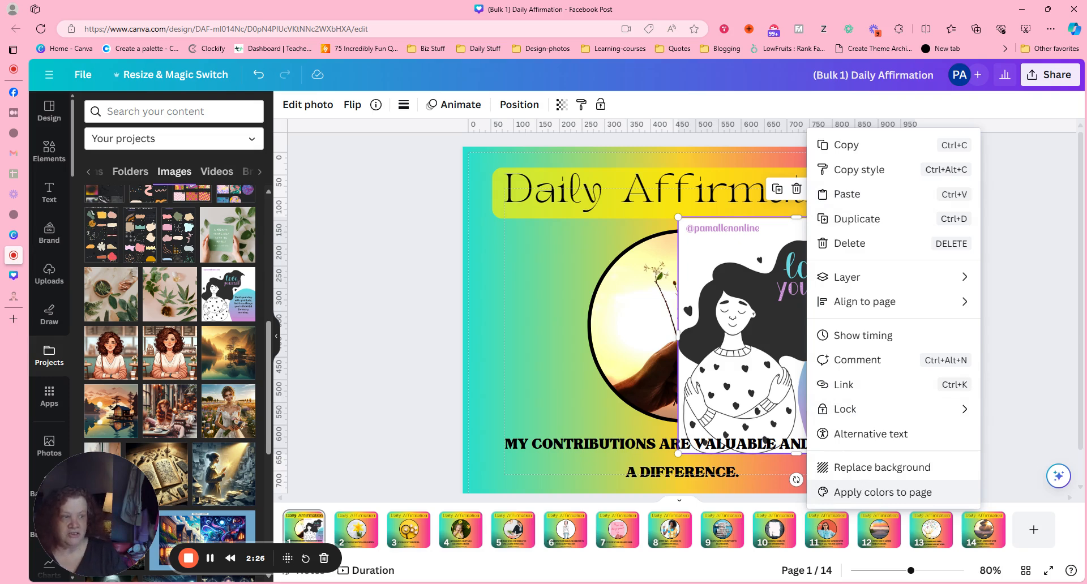
{"action": "left_click", "coordinate": [859, 492]}
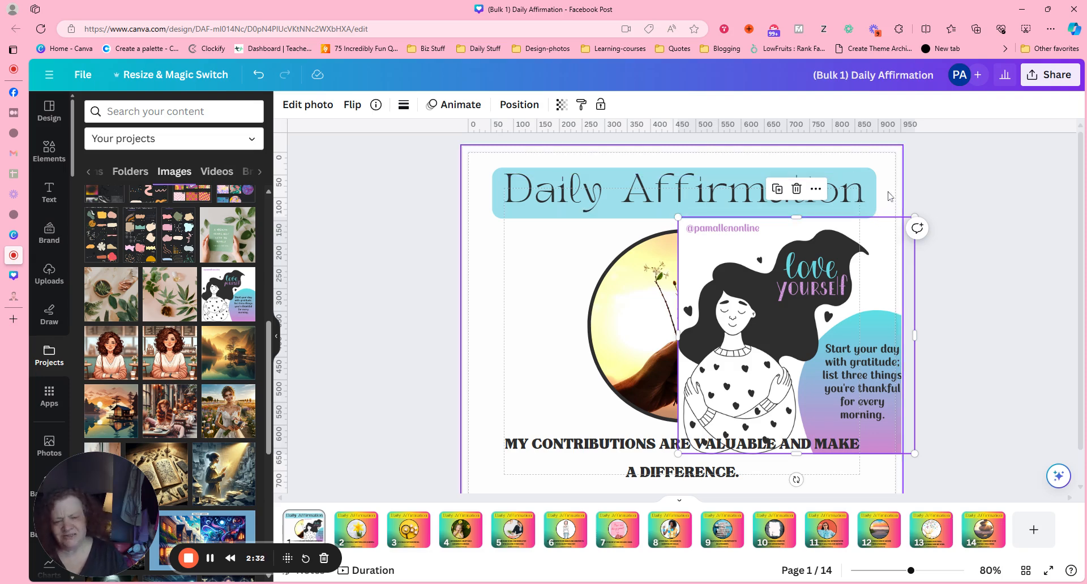
{"action": "left_click", "coordinate": [814, 187]}
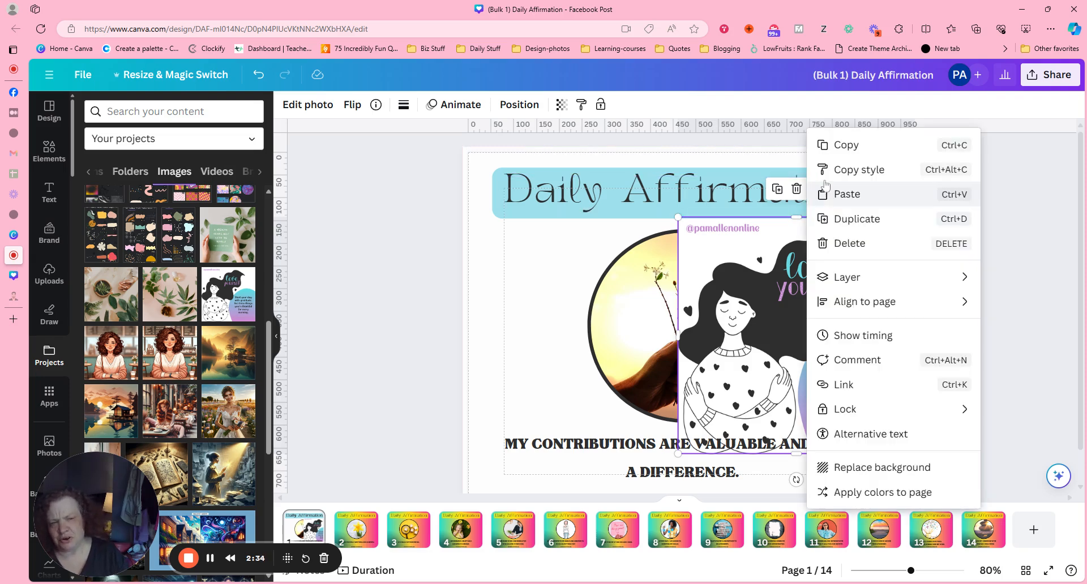
{"action": "left_click", "coordinate": [917, 494]}
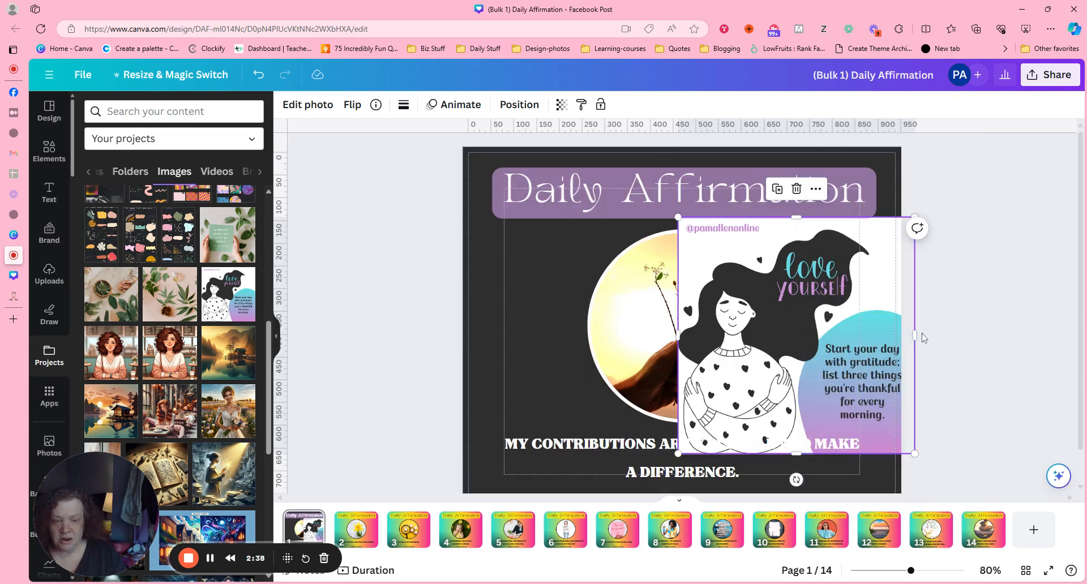
{"action": "left_click", "coordinate": [815, 189]}
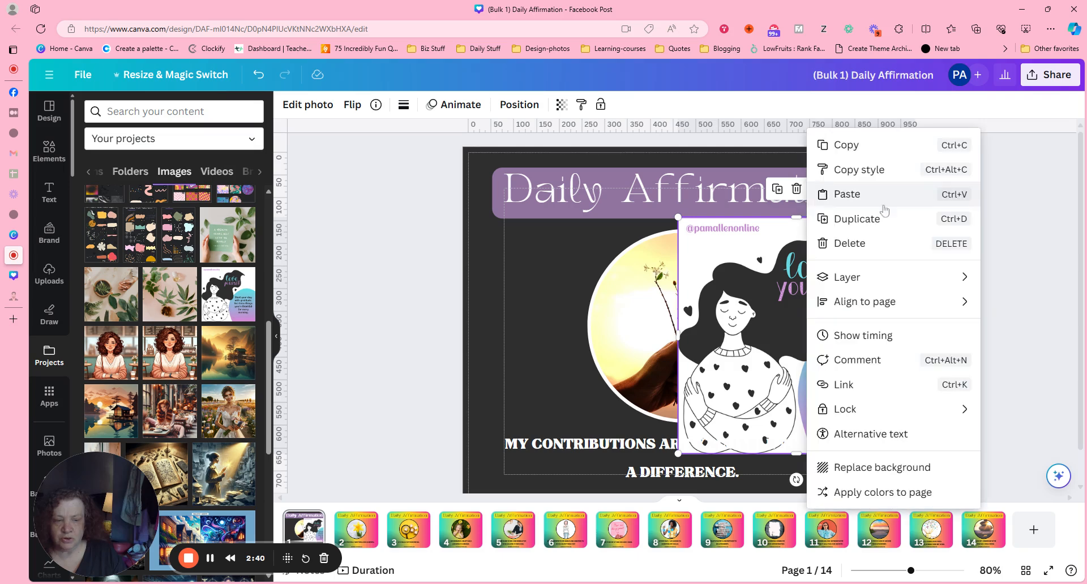
{"action": "left_click", "coordinate": [930, 493]}
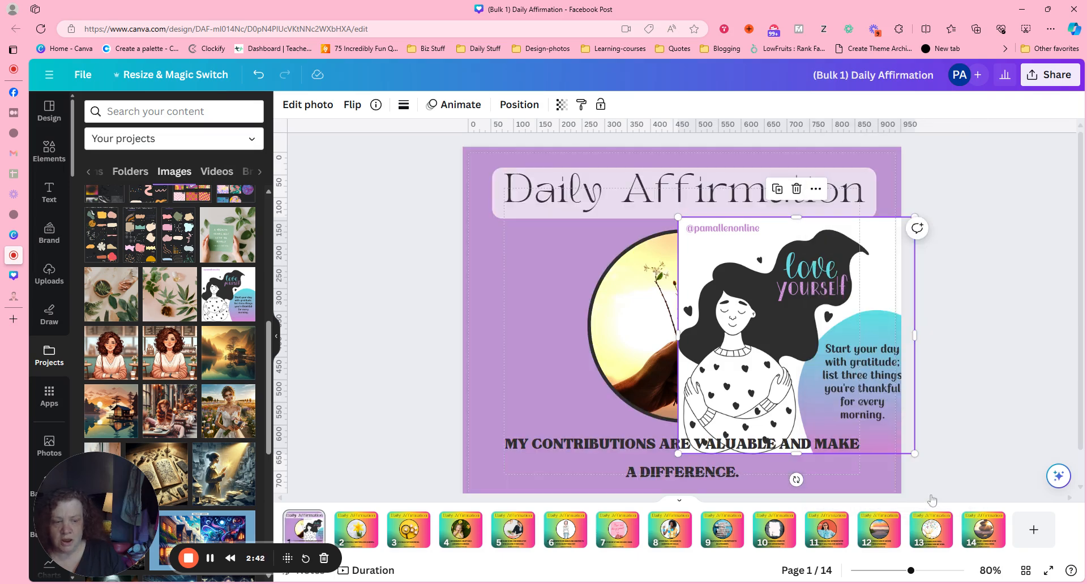
{"action": "mouse_move", "coordinate": [823, 237]}
{"action": "left_mouse_down"}
{"action": "mouse_move", "coordinate": [905, 228]}
{"action": "mouse_move", "coordinate": [821, 242]}
{"action": "left_mouse_up"}
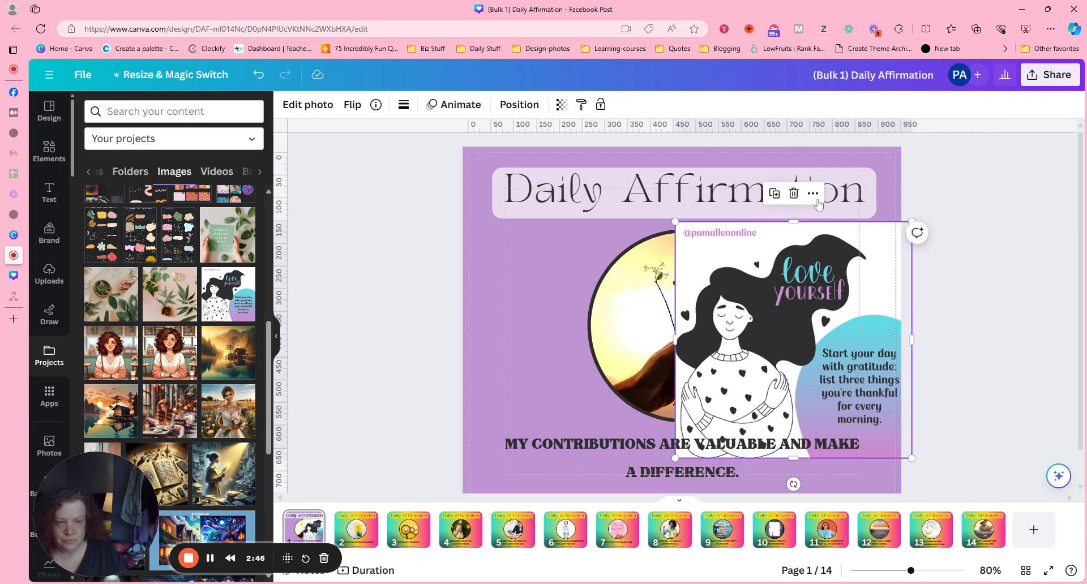
{"action": "left_click", "coordinate": [813, 193]}
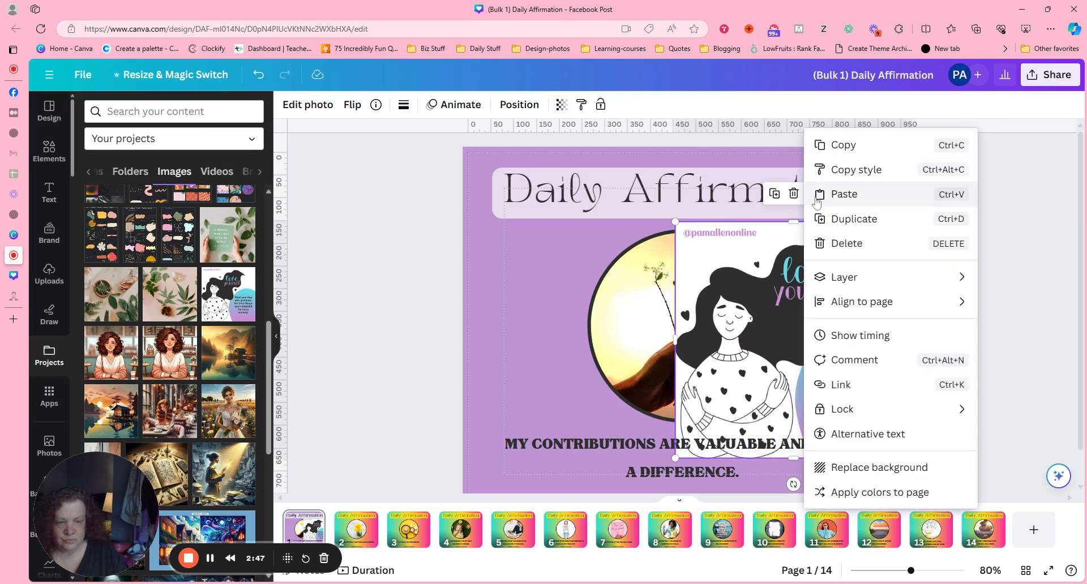
{"action": "left_click", "coordinate": [921, 492]}
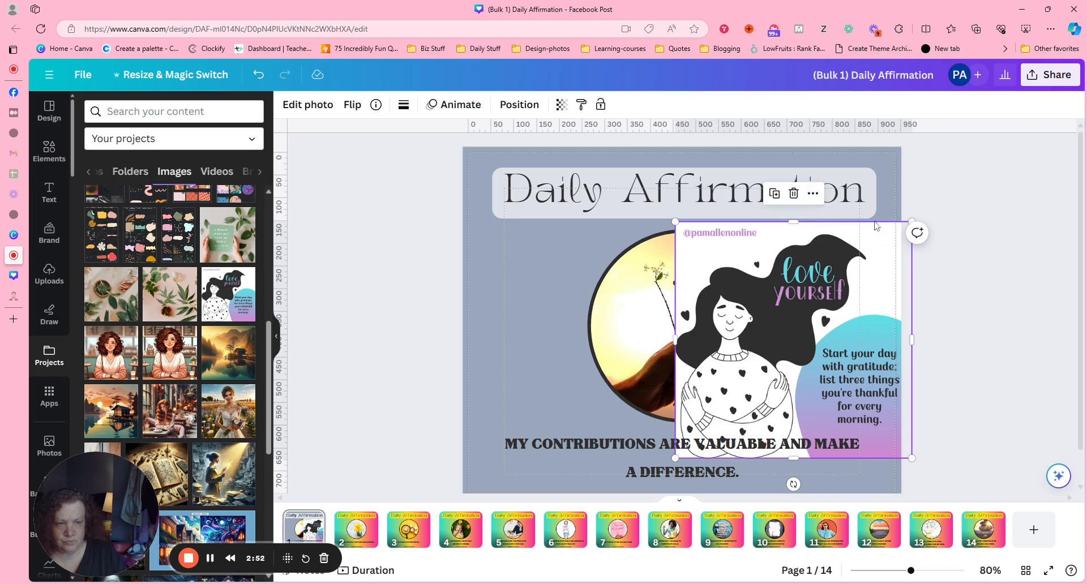
{"action": "left_click", "coordinate": [813, 193]}
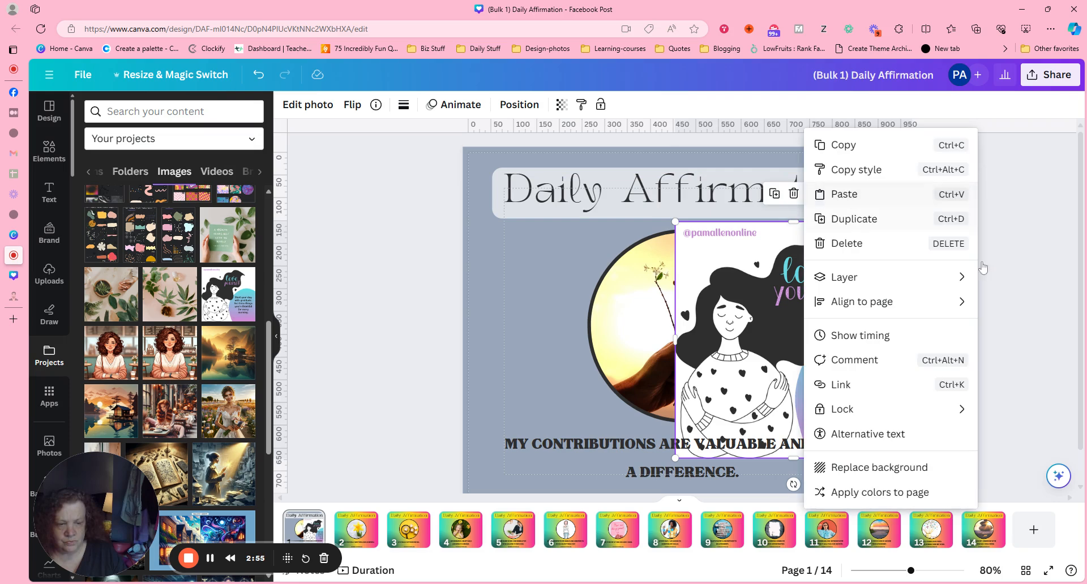
{"action": "left_click", "coordinate": [906, 493]}
{"action": "left_click", "coordinate": [819, 194]}
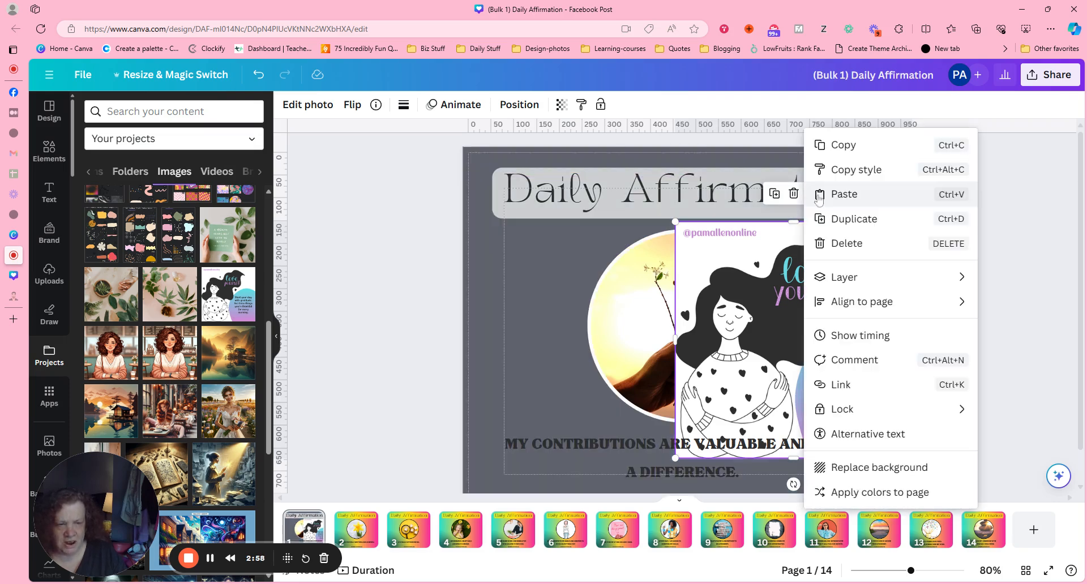
{"action": "left_click", "coordinate": [880, 492]}
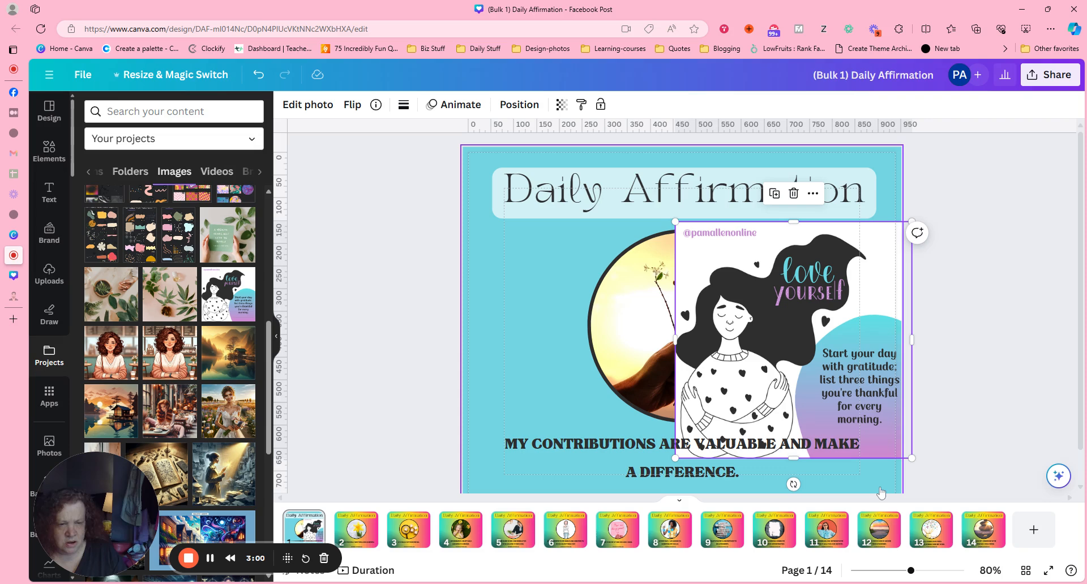
{"action": "mouse_move", "coordinate": [791, 253]}
{"action": "left_mouse_down"}
{"action": "mouse_move", "coordinate": [906, 261]}
{"action": "mouse_move", "coordinate": [771, 254]}
{"action": "left_mouse_up"}
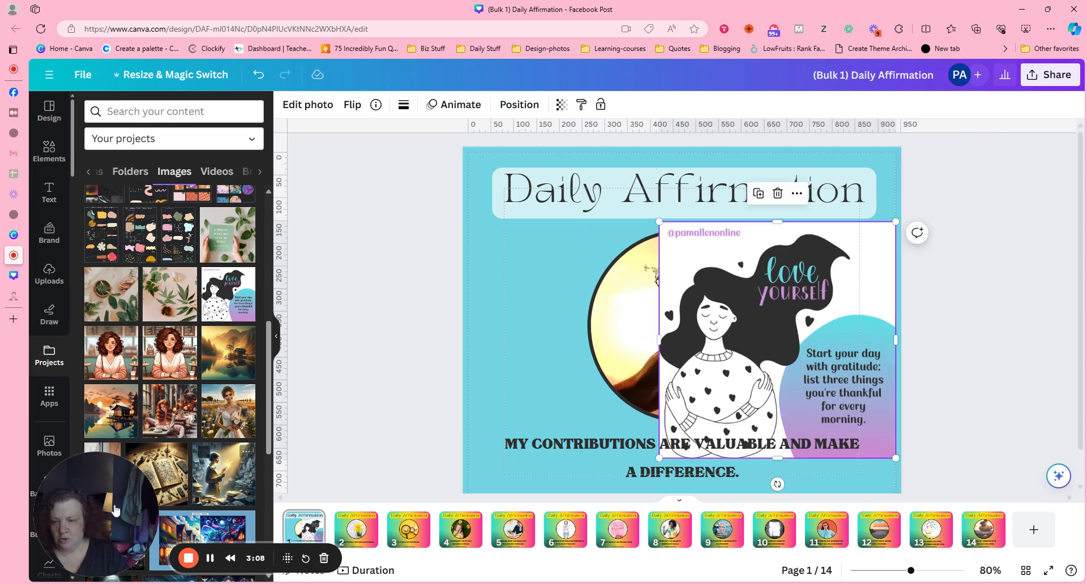
Set page 2's background to the light blue document color and replace the old gradient with it across all pages
{"action": "left_click_drag", "start_coordinate": [116, 512], "coordinate": [355, 189]}
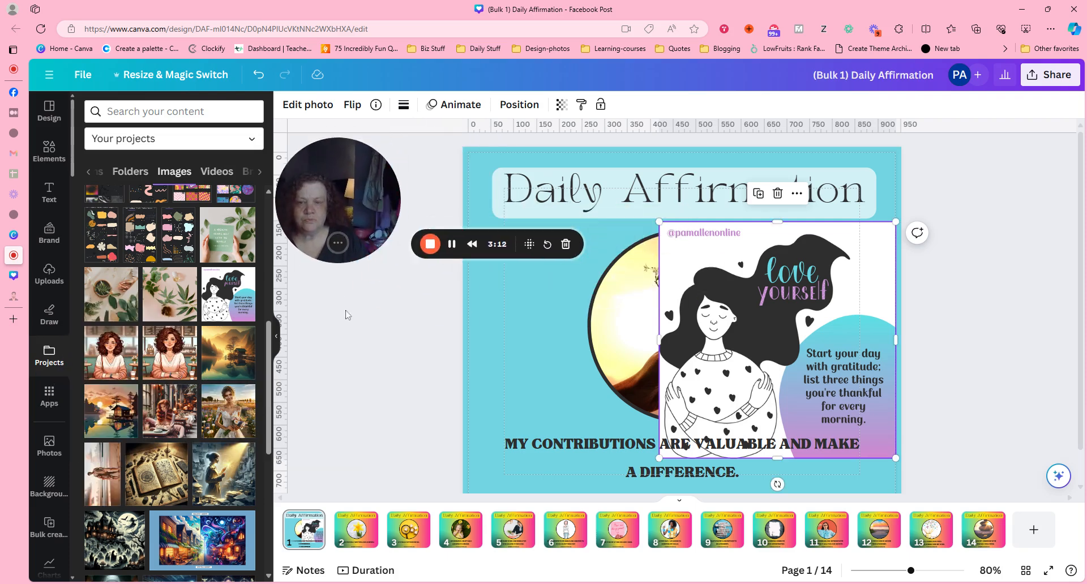
{"action": "left_click", "coordinate": [477, 150]}
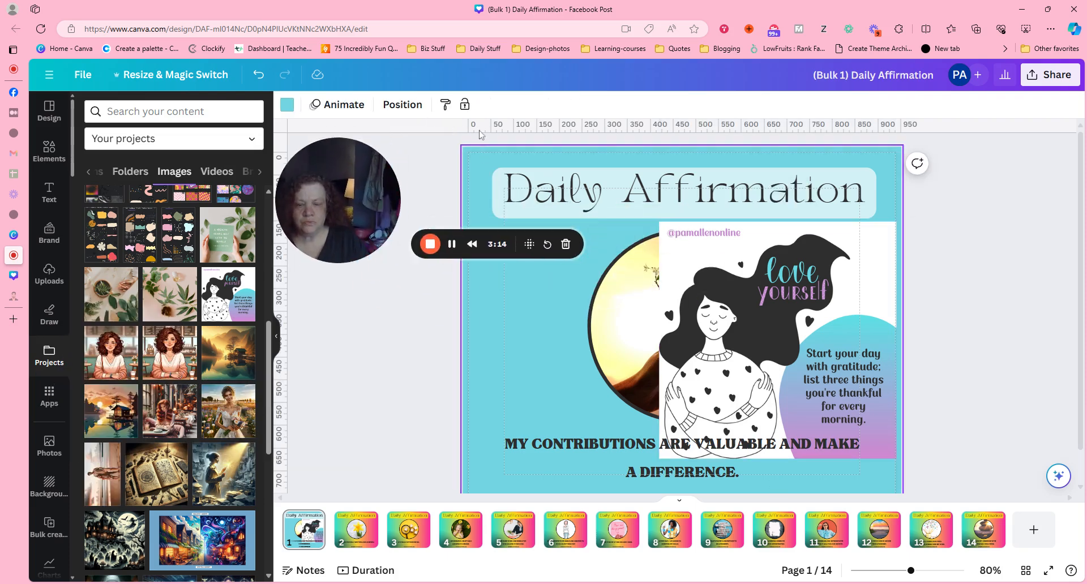
{"action": "left_click", "coordinate": [346, 545]}
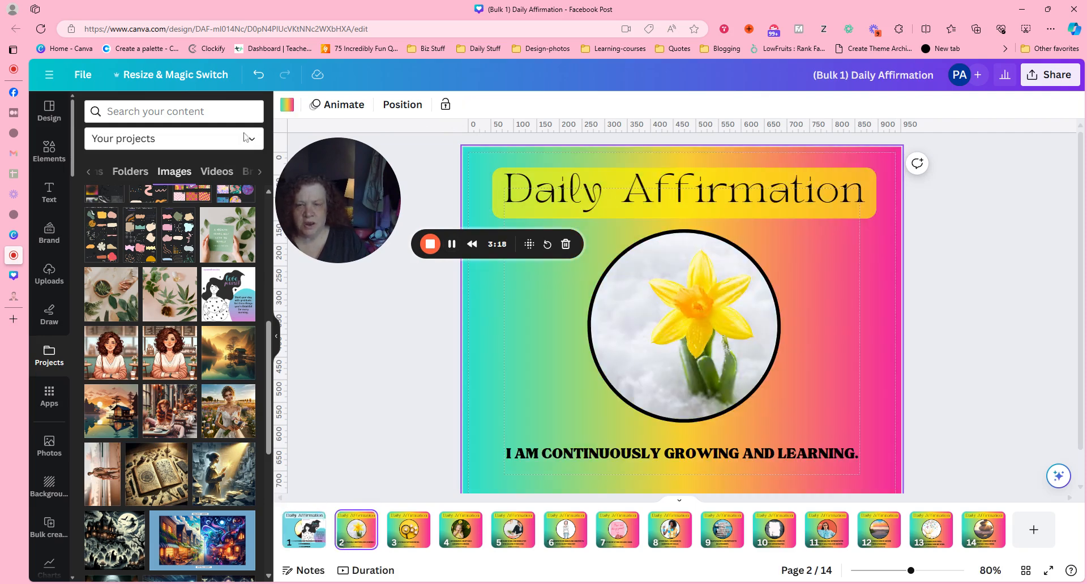
{"action": "left_click", "coordinate": [286, 105]}
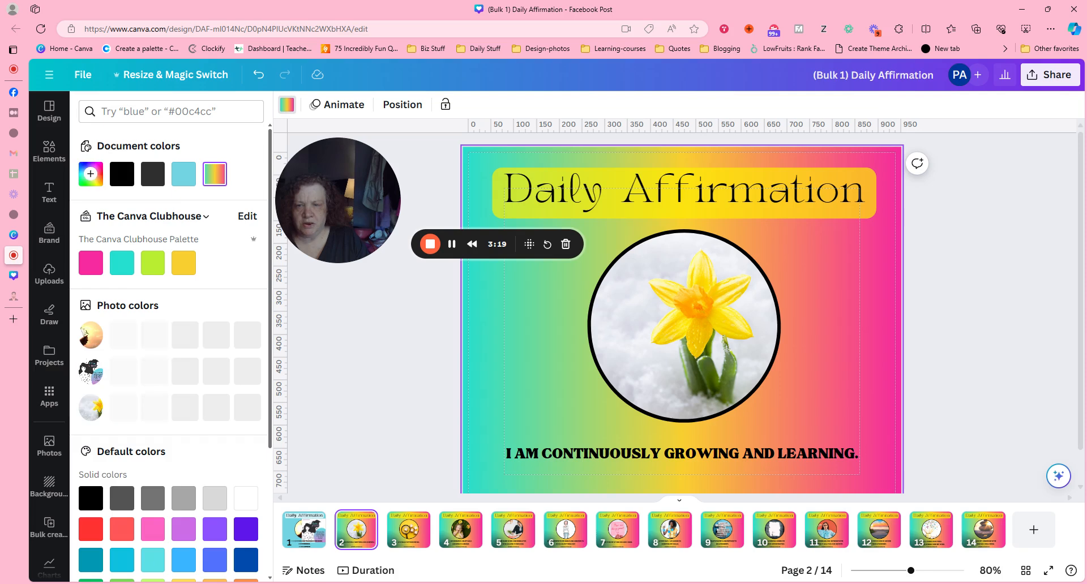
{"action": "left_click", "coordinate": [183, 180]}
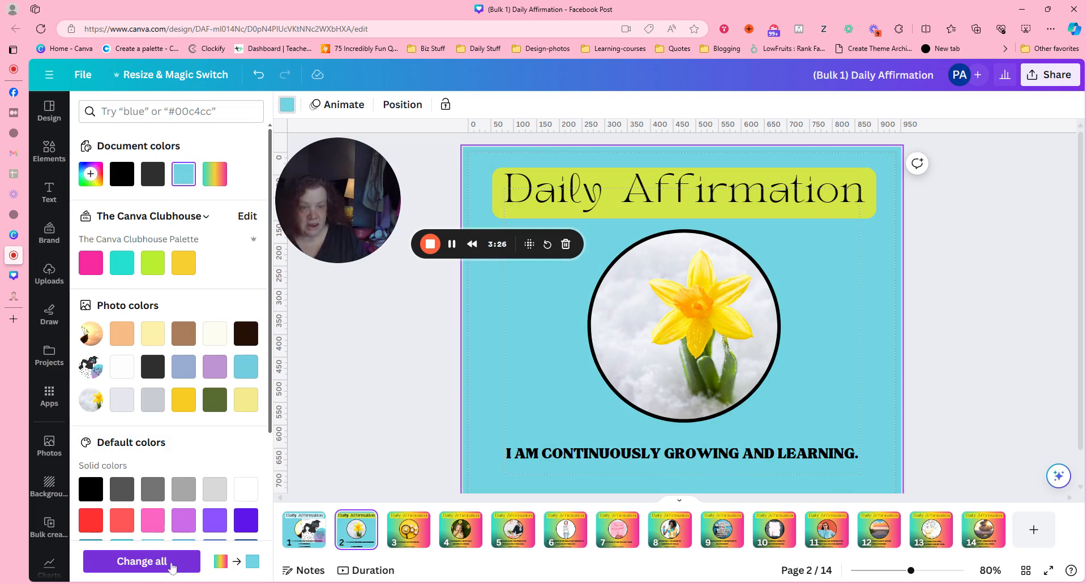
{"action": "left_click", "coordinate": [88, 560]}
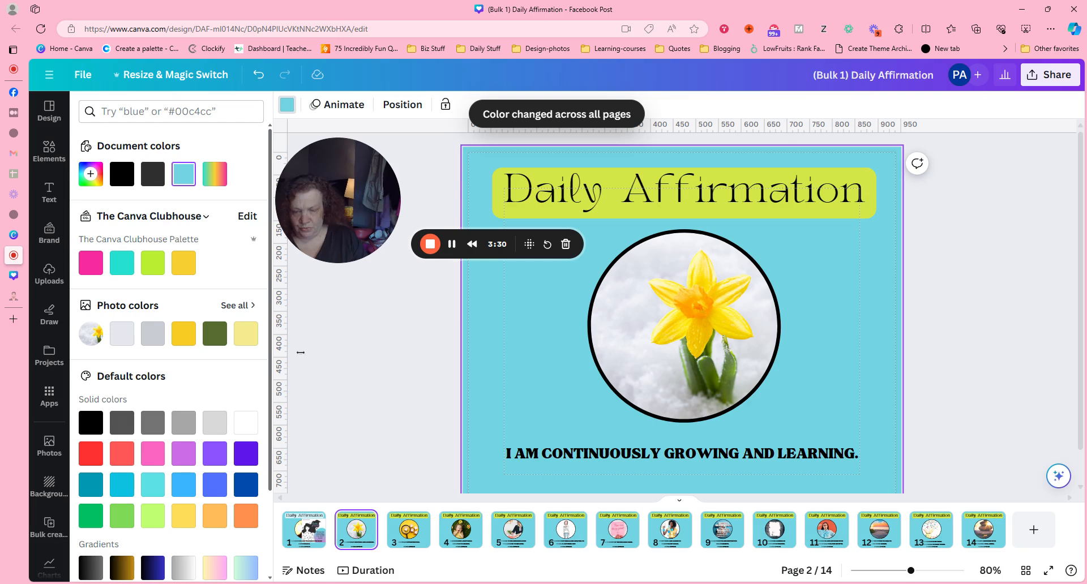
Try gray, yellow and green for the Background effect of page 2's "Daily Affirmation" title, and settle on the brand palette's pink #f62aa0
{"action": "left_click", "coordinate": [497, 183]}
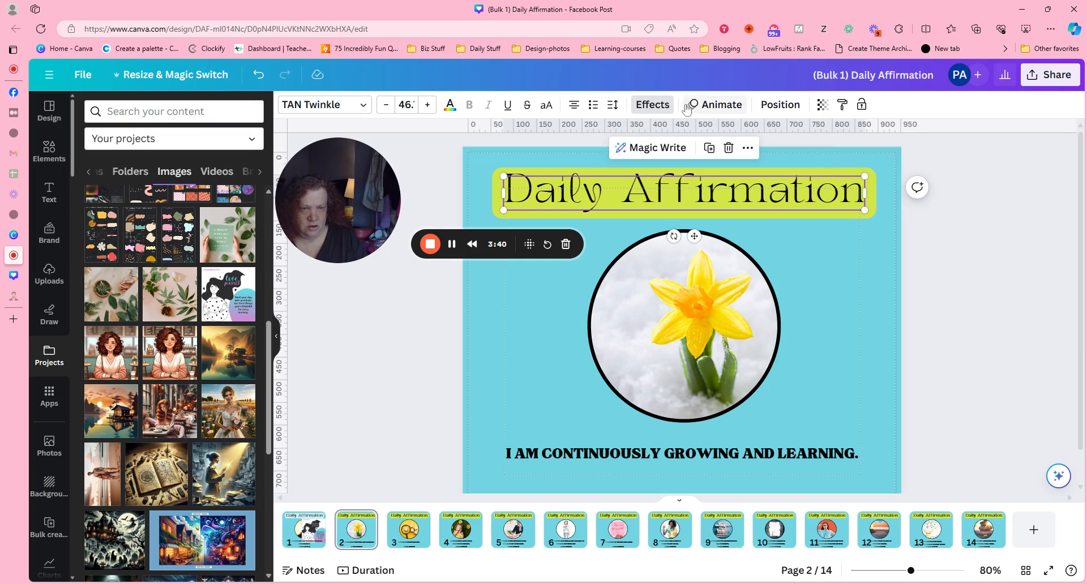
{"action": "left_click", "coordinate": [648, 105]}
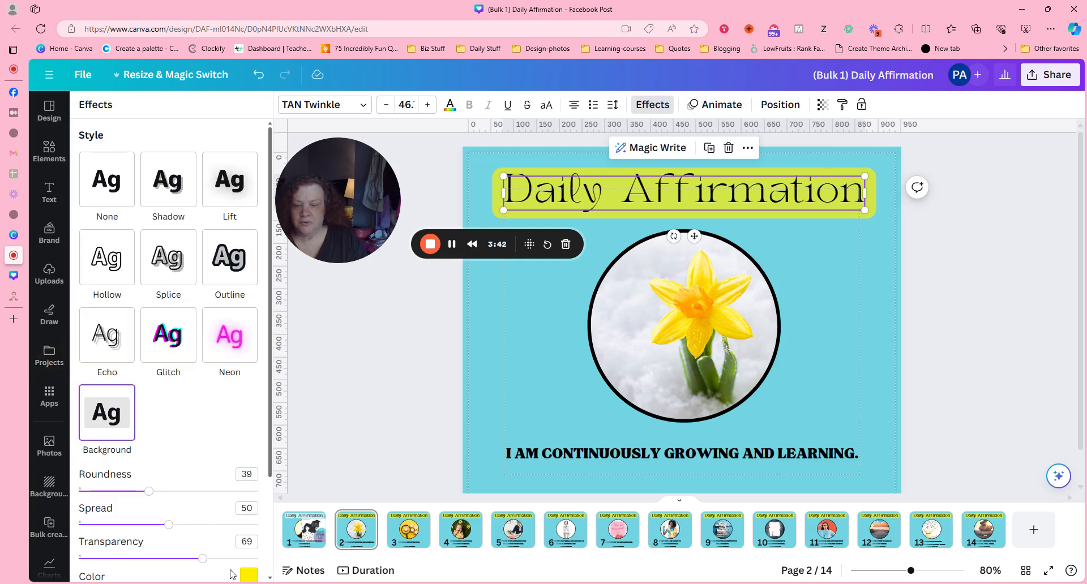
{"action": "left_click", "coordinate": [249, 575]}
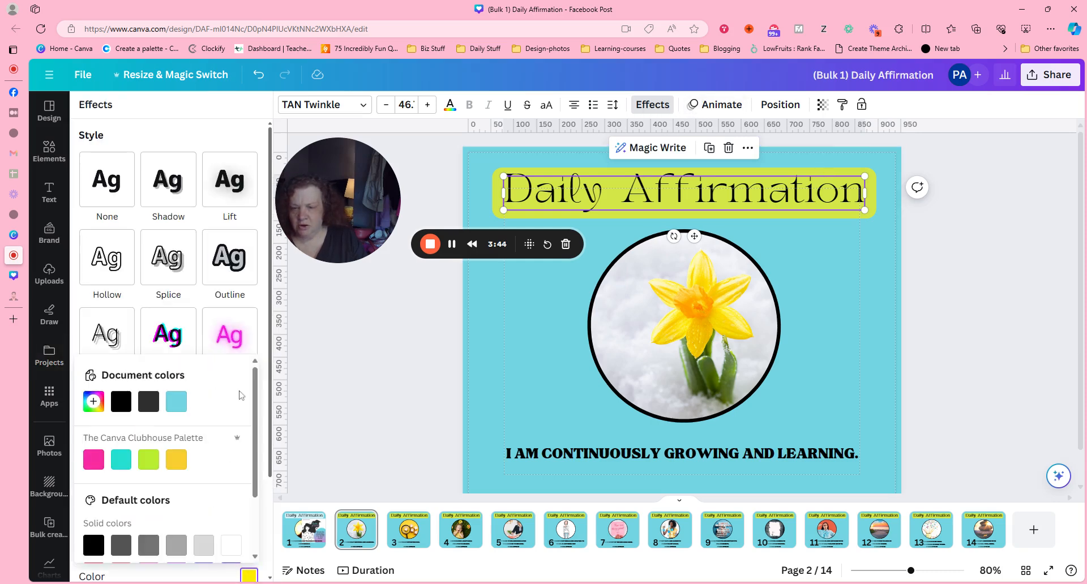
{"action": "left_click_drag", "start_coordinate": [254, 375], "coordinate": [251, 504]}
{"action": "scroll", "coordinate": [242, 447], "scroll_direction": "up", "scroll_amount": 3}
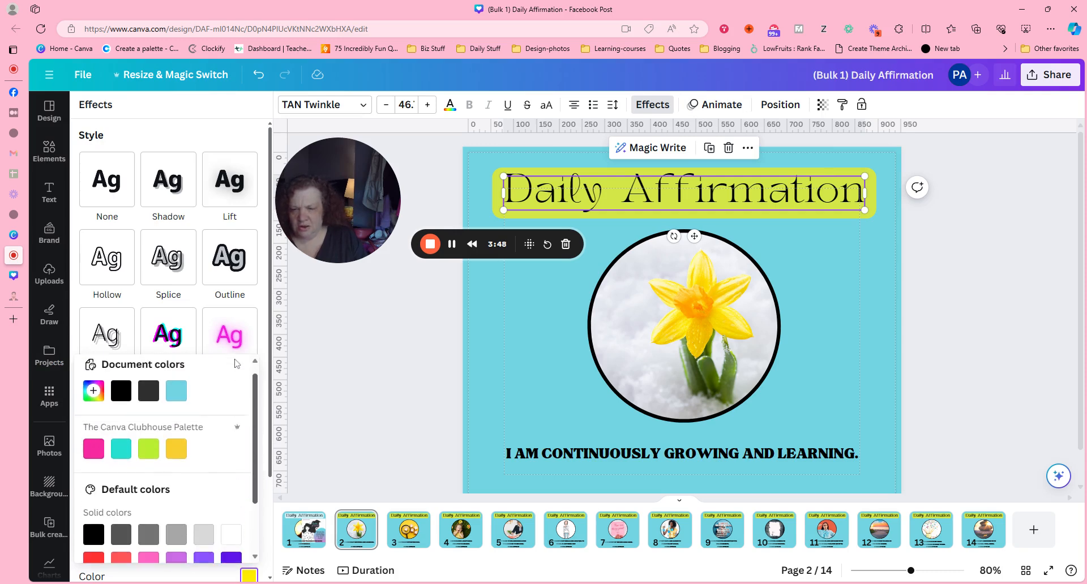
{"action": "scroll", "coordinate": [238, 380], "scroll_direction": "down", "scroll_amount": 3}
{"action": "left_click", "coordinate": [201, 463]}
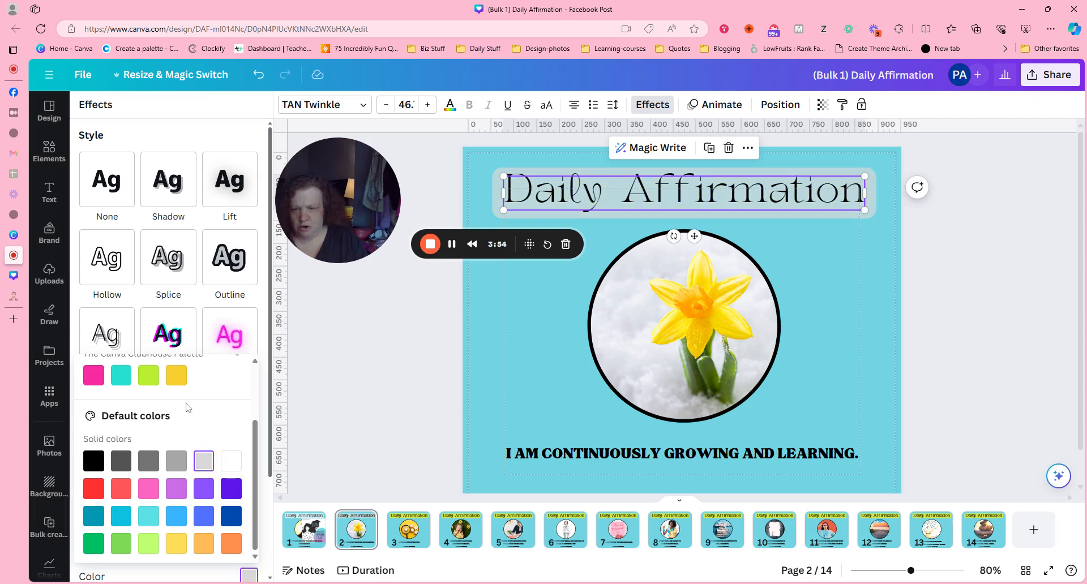
{"action": "left_click", "coordinate": [176, 377]}
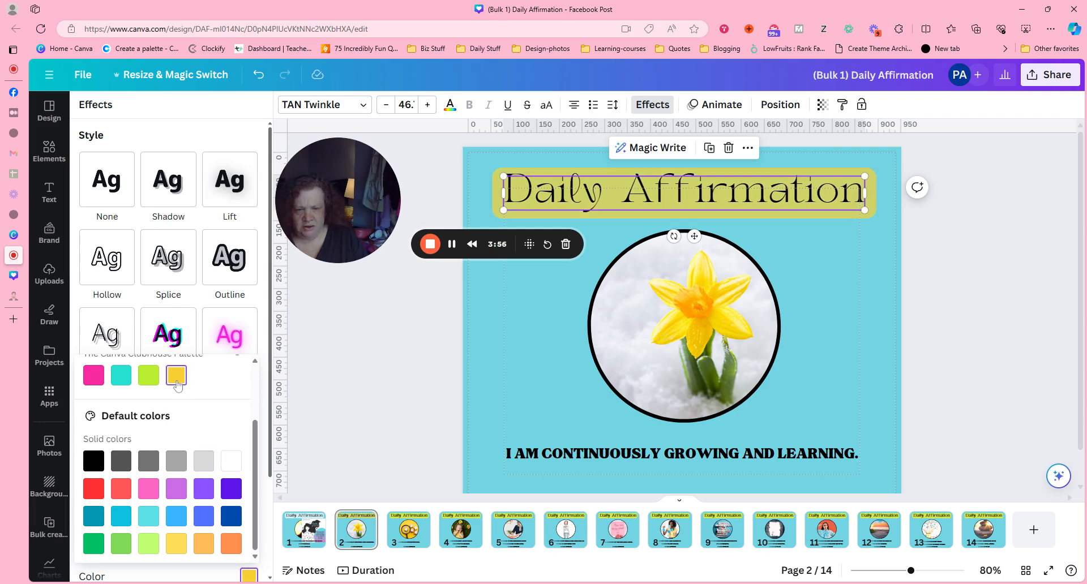
{"action": "left_click", "coordinate": [147, 377]}
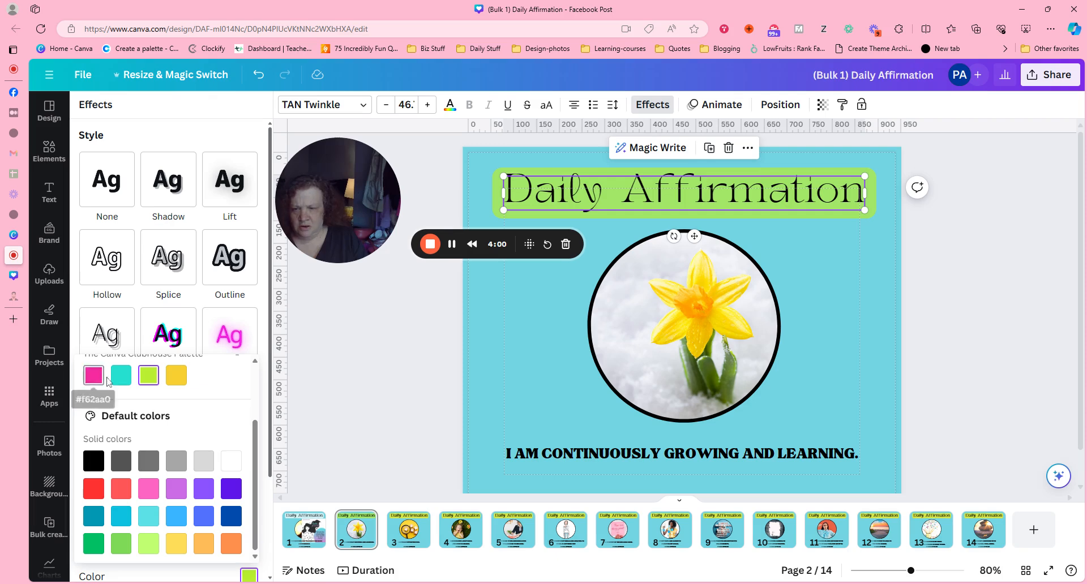
{"action": "left_click", "coordinate": [100, 379]}
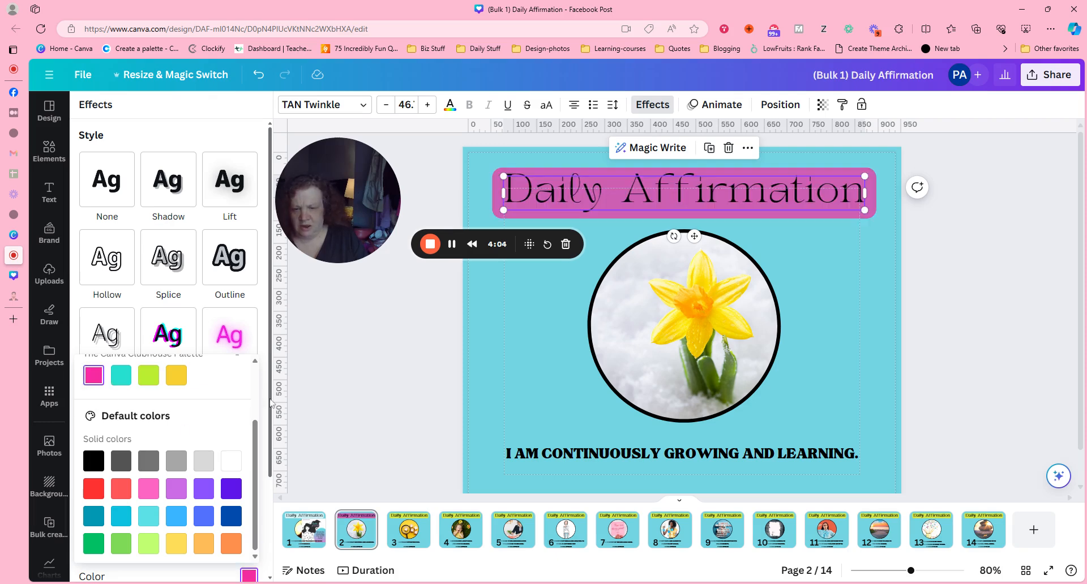
{"action": "left_click", "coordinate": [327, 400]}
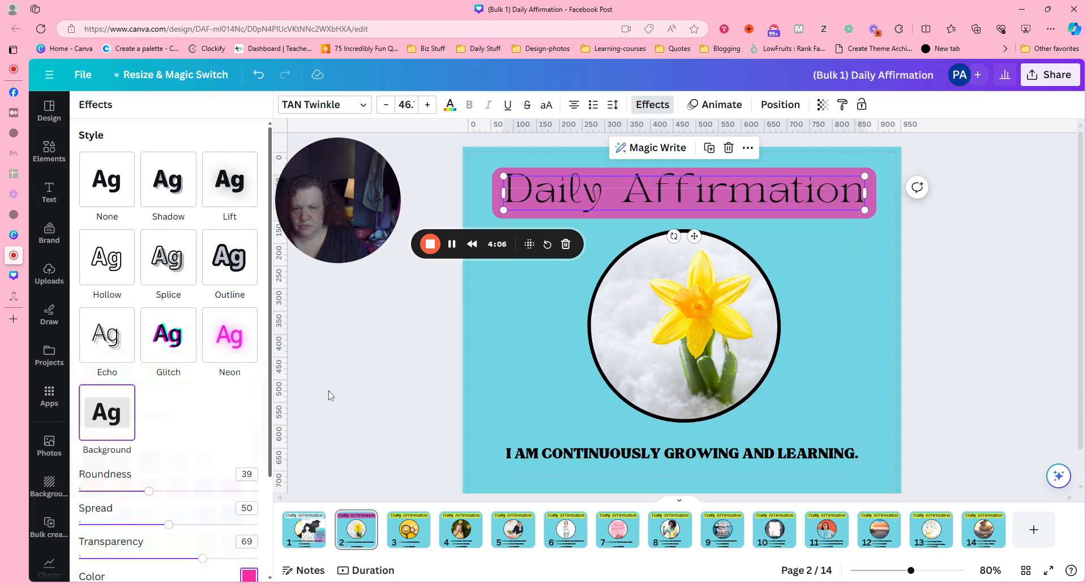
Try the brand palette's pink as the text color of page 3's "Daily Affirmation" title and undo it
{"action": "left_click", "coordinate": [399, 530]}
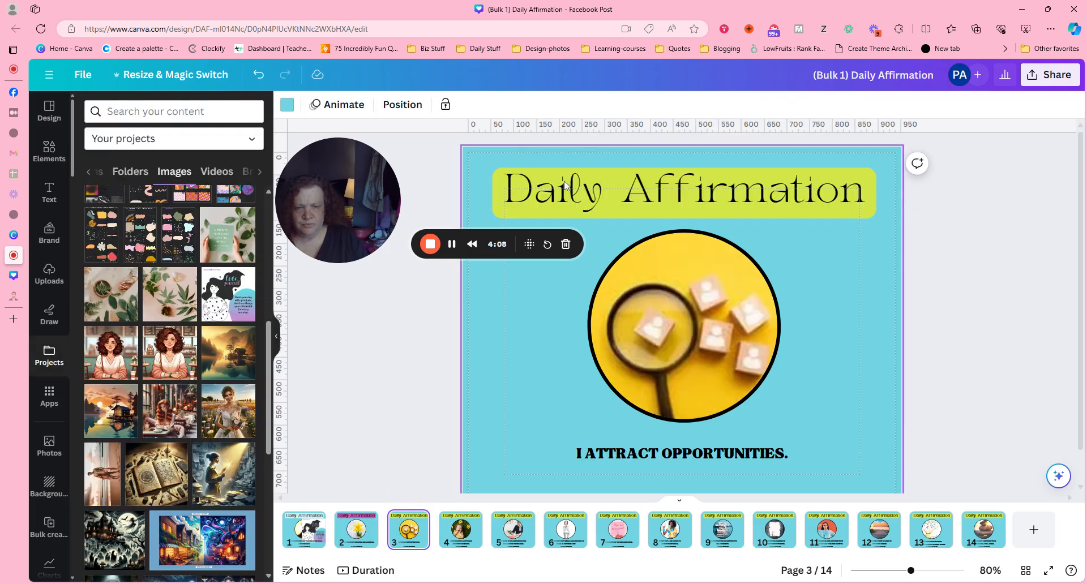
{"action": "left_click", "coordinate": [500, 178]}
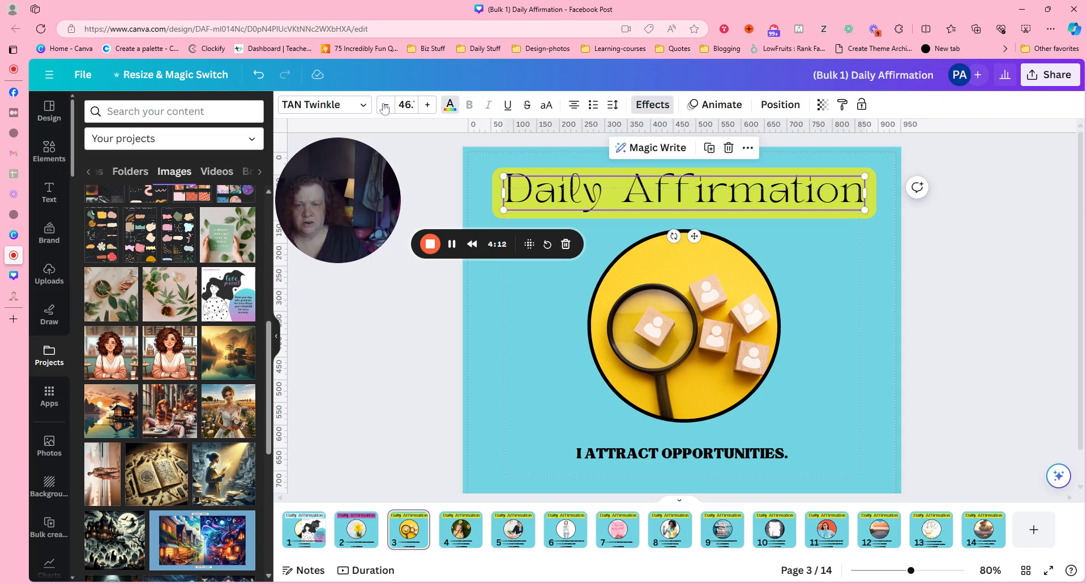
{"action": "left_click", "coordinate": [450, 106]}
{"action": "left_click", "coordinate": [90, 264]}
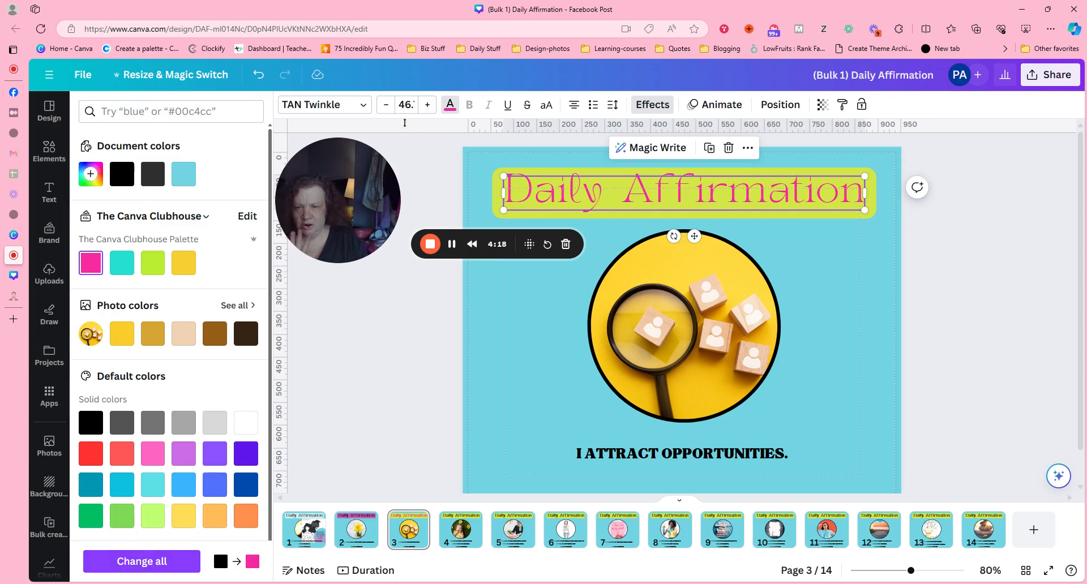
{"action": "left_click", "coordinate": [260, 69]}
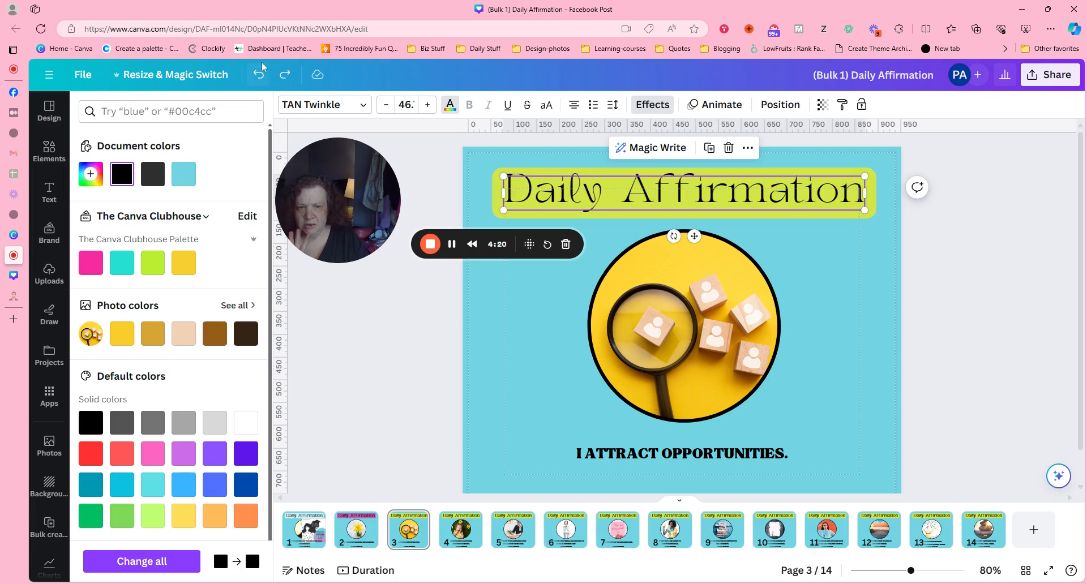
Set the Background effect color of page 3's "Daily Affirmation" title to the brand palette's pink
{"action": "left_click", "coordinate": [476, 268]}
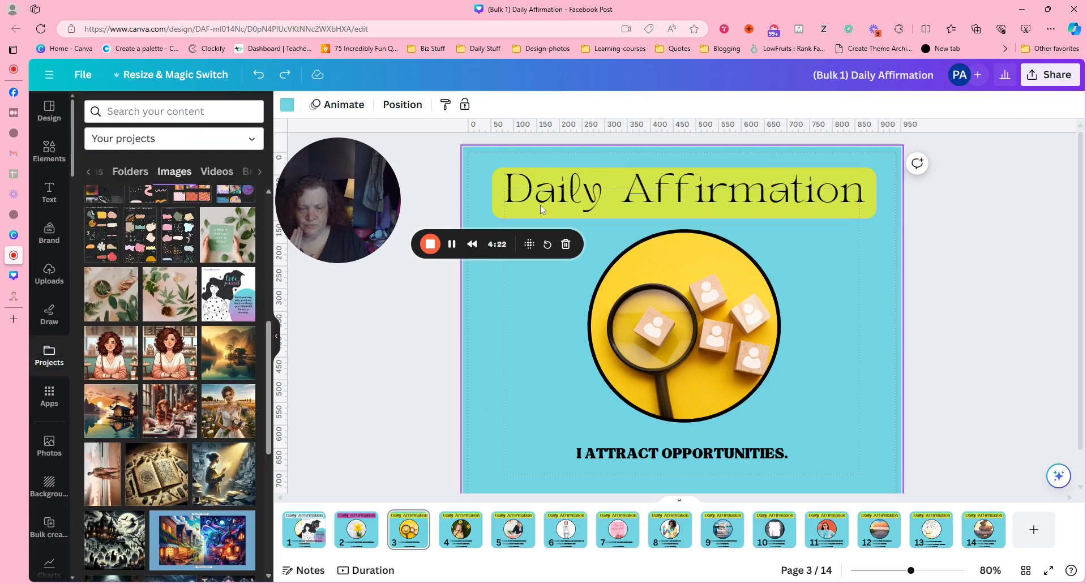
{"action": "left_click", "coordinate": [536, 176]}
{"action": "left_click", "coordinate": [652, 108]}
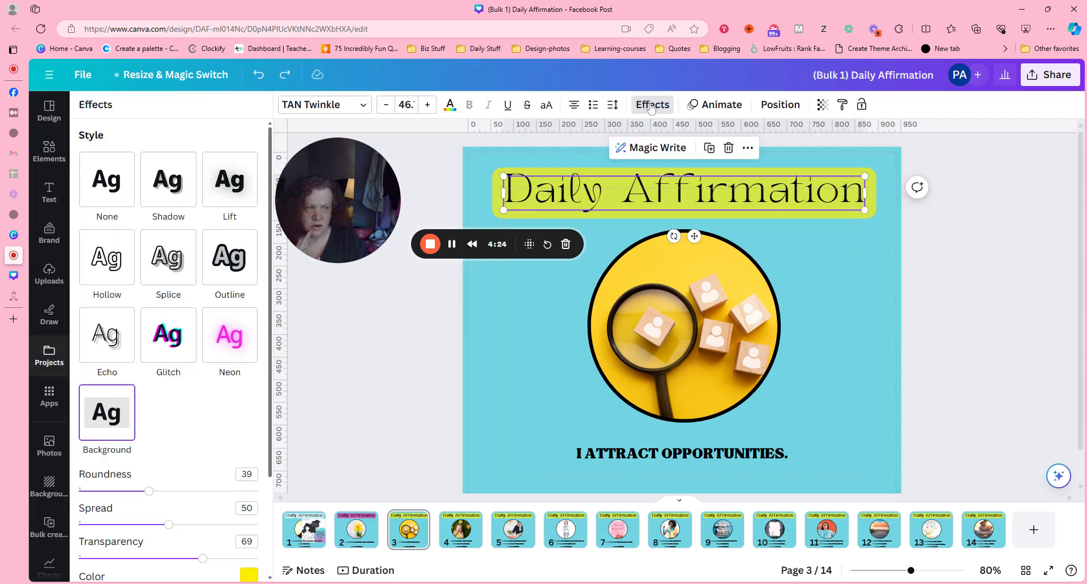
{"action": "left_click", "coordinate": [249, 576]}
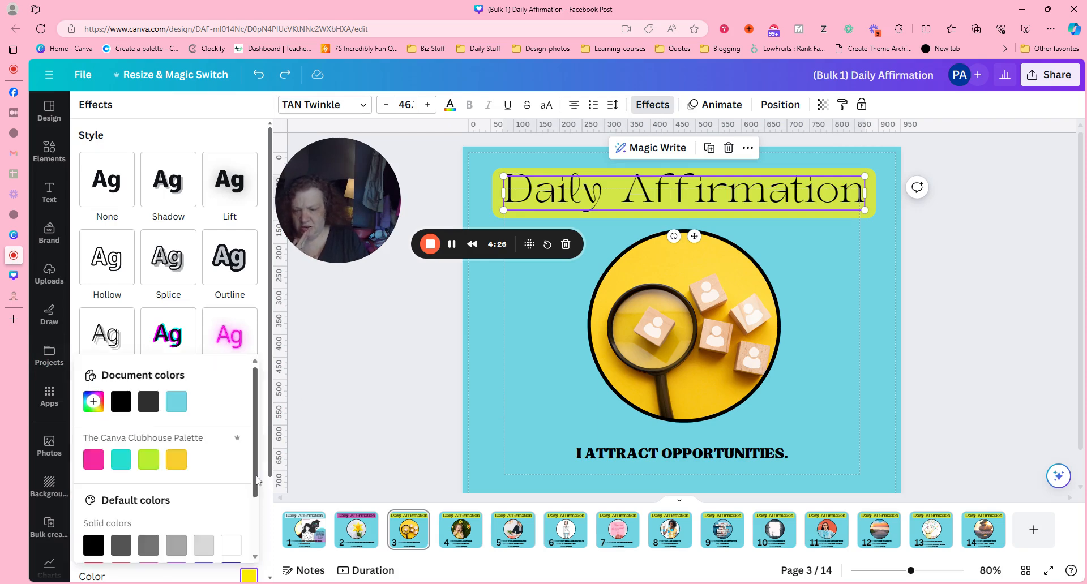
{"action": "left_click", "coordinate": [93, 460]}
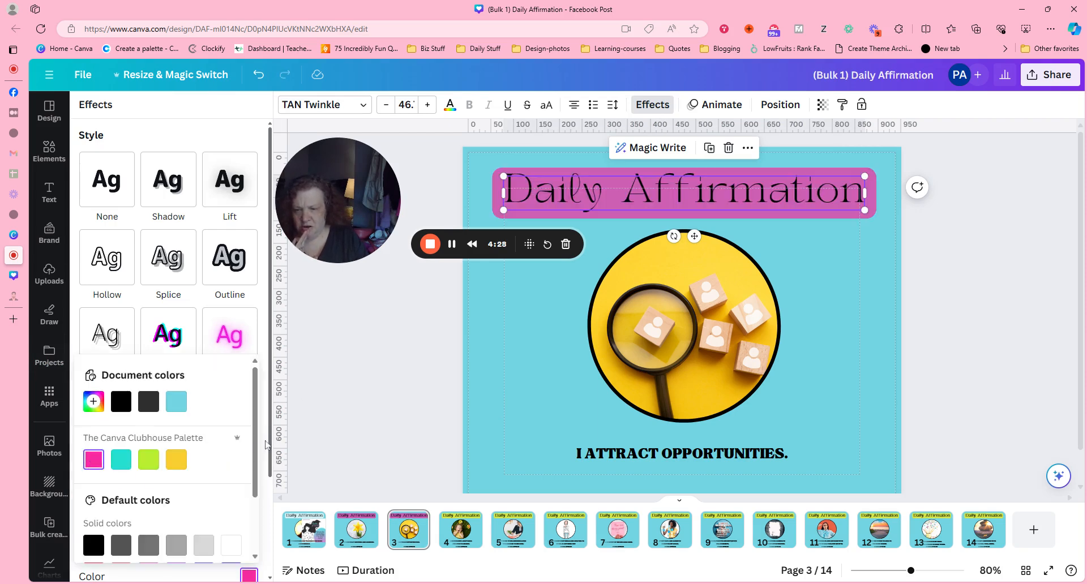
{"action": "scroll", "coordinate": [270, 453], "scroll_direction": "down", "scroll_amount": 2}
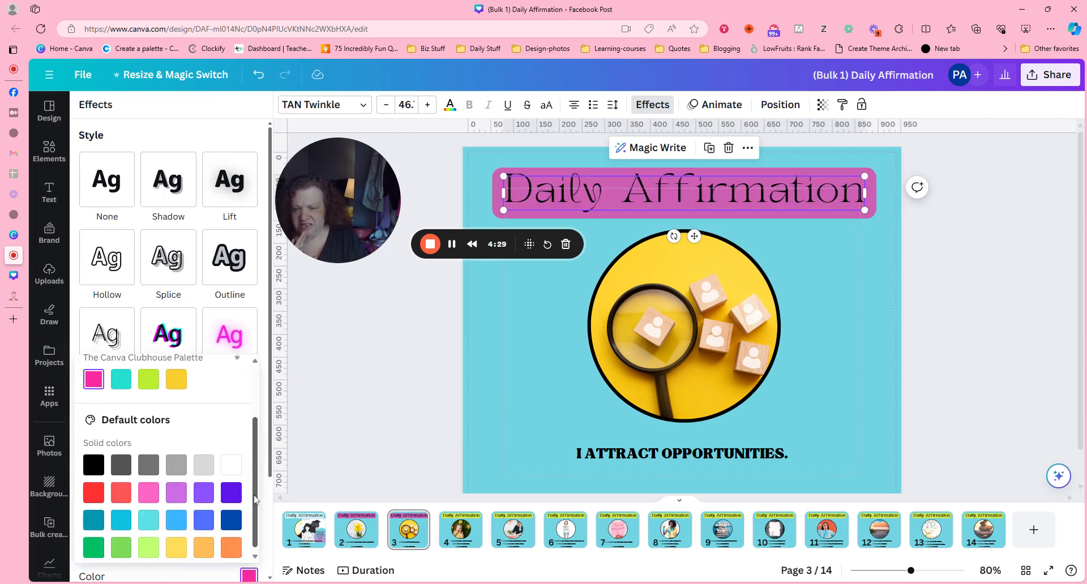
{"action": "left_click", "coordinate": [271, 454]}
{"action": "left_click_drag", "start_coordinate": [271, 453], "coordinate": [269, 522]}
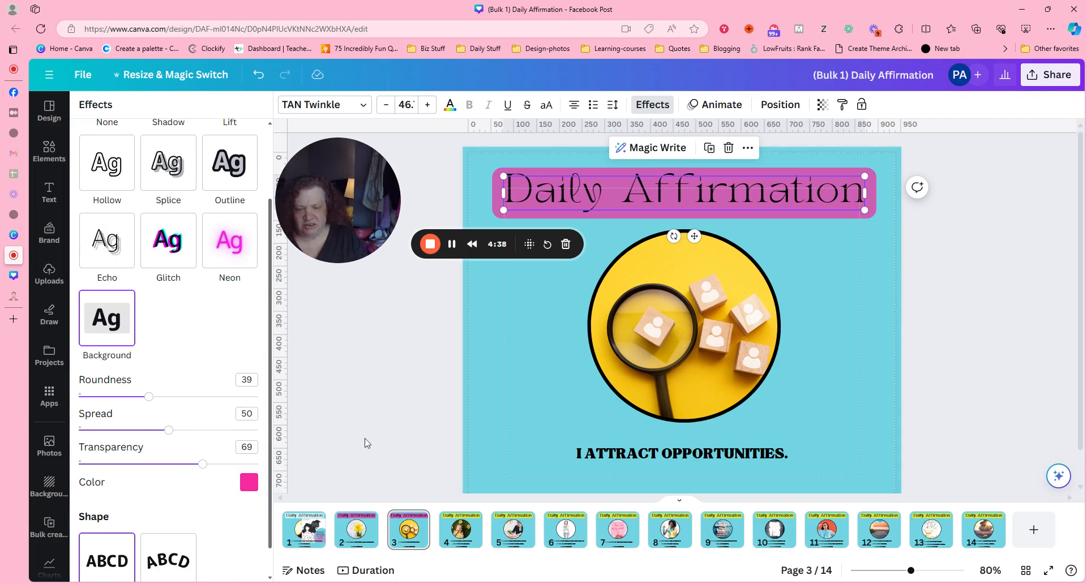
Page forward through pages 4 to 6 to page 7 and return to the first of the project images
{"action": "left_click", "coordinate": [454, 545]}
{"action": "left_click", "coordinate": [454, 544]}
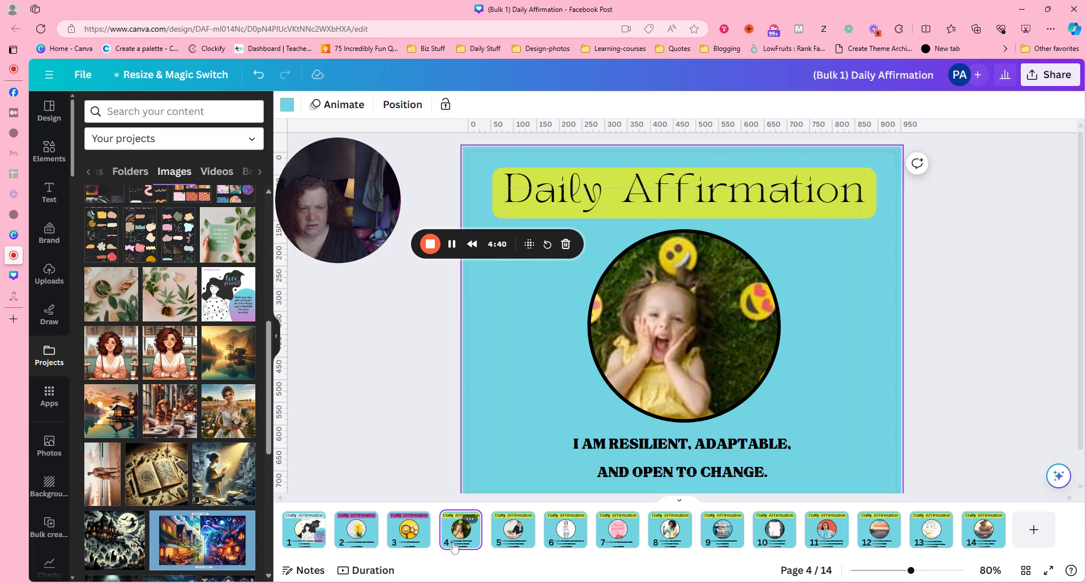
{"action": "left_click", "coordinate": [513, 538]}
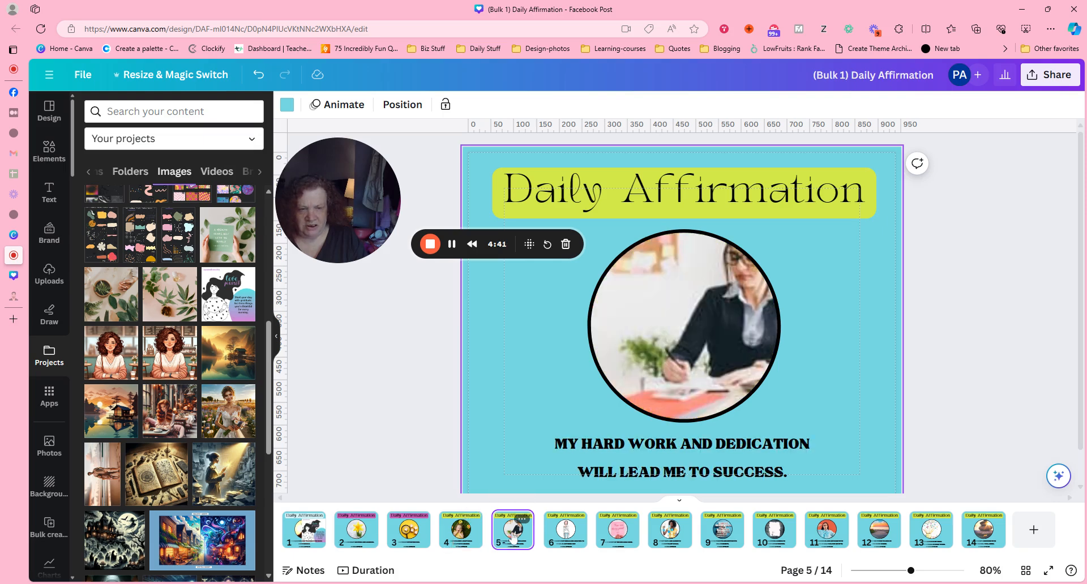
{"action": "left_click", "coordinate": [571, 545]}
{"action": "left_click", "coordinate": [625, 544]}
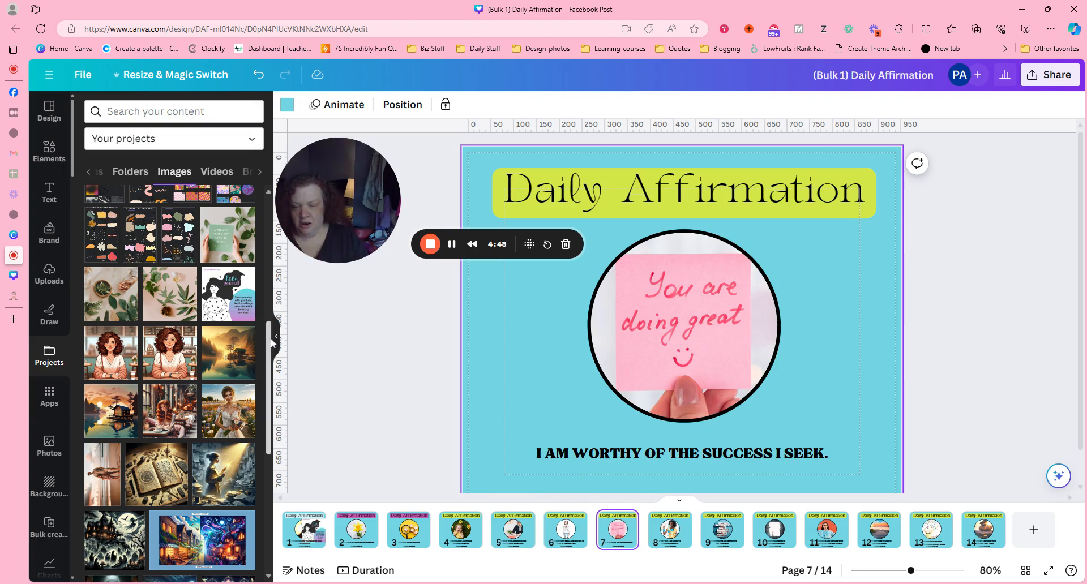
{"action": "scroll", "coordinate": [262, 251], "scroll_direction": "up", "scroll_amount": 4}
{"action": "scroll", "coordinate": [260, 237], "scroll_direction": "up", "scroll_amount": 3}
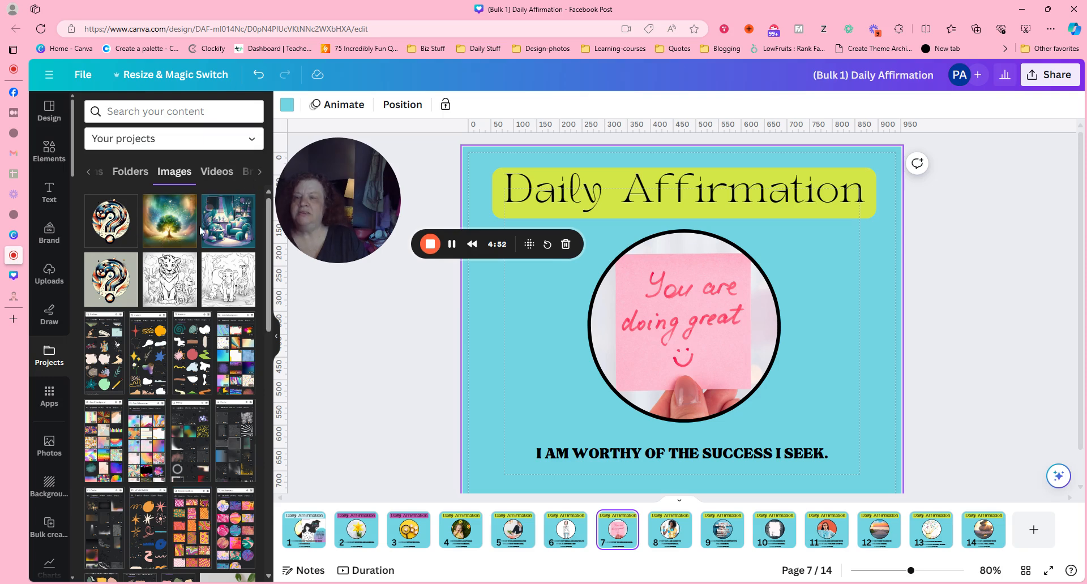
Try the glowing tree image from the project images on page 7 and delete it
{"action": "left_click_drag", "start_coordinate": [178, 238], "coordinate": [587, 364]}
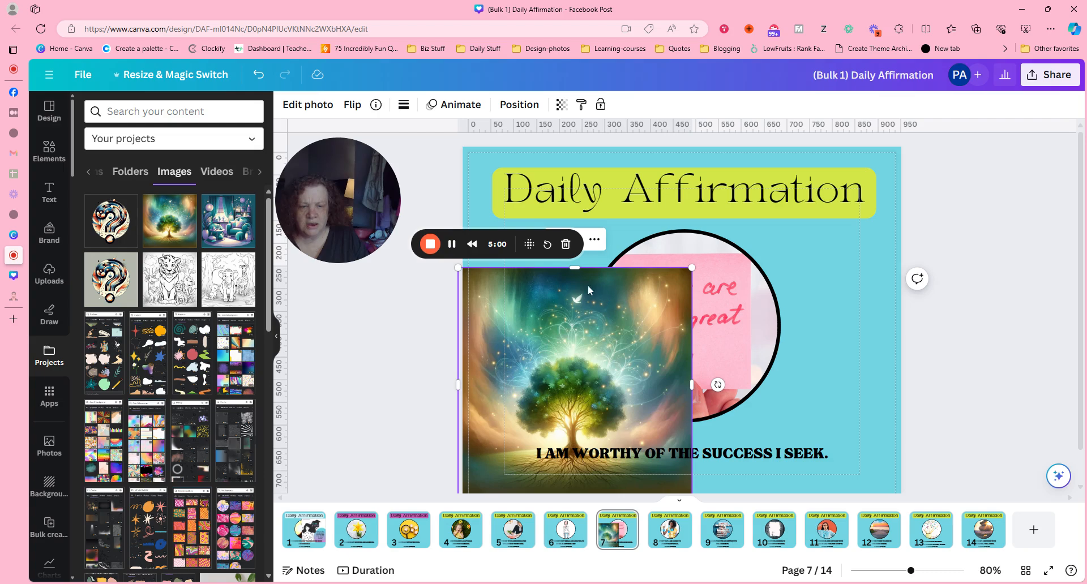
{"action": "left_click_drag", "start_coordinate": [326, 207], "coordinate": [84, 473]}
{"action": "left_click_drag", "start_coordinate": [608, 327], "coordinate": [538, 317]}
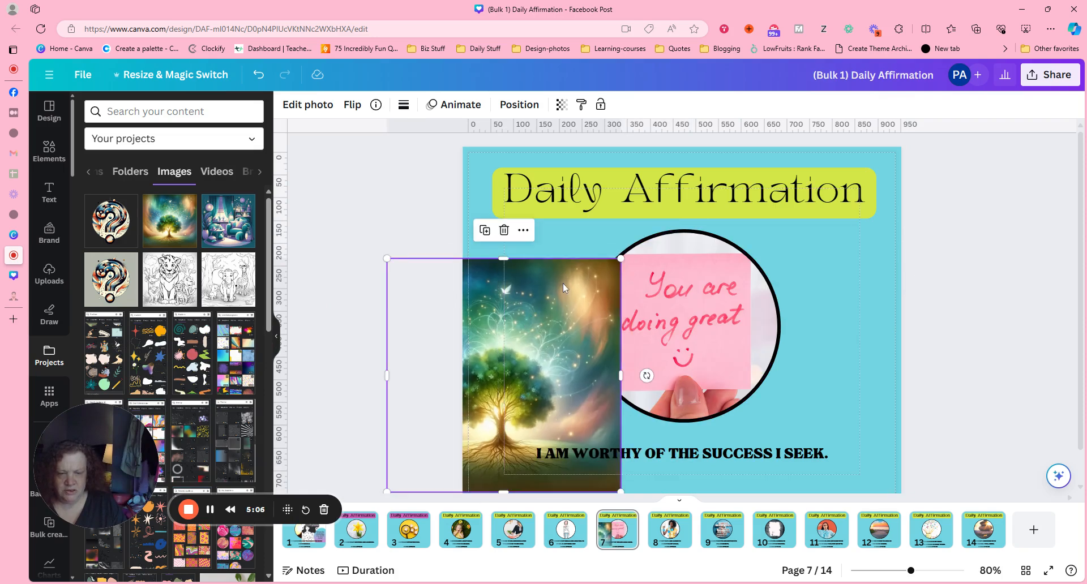
{"action": "left_click", "coordinate": [508, 235]}
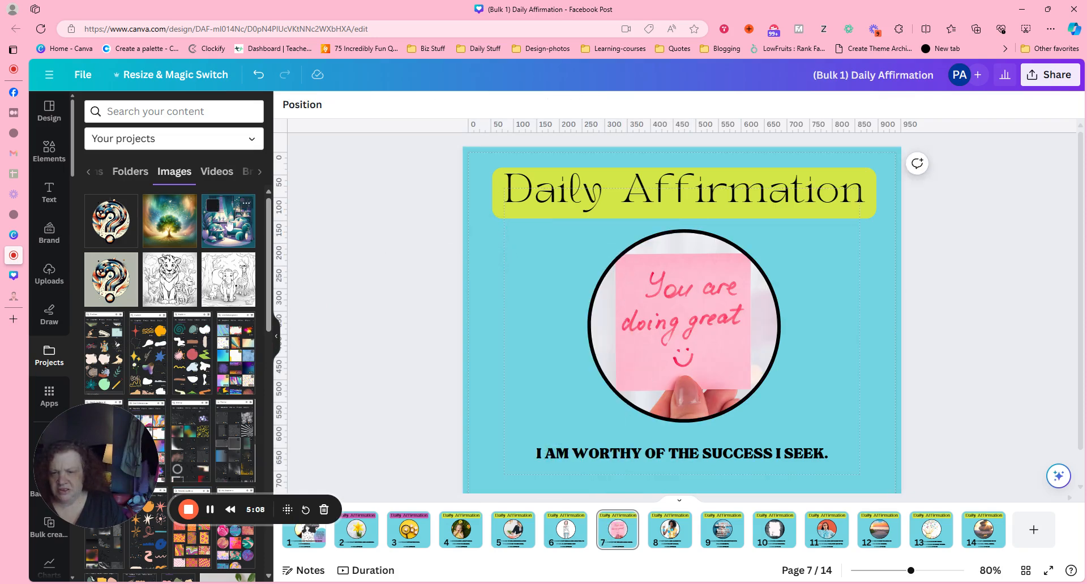
Add the teal and purple living-room image over page 7's left half and apply its colors to the page
{"action": "left_click", "coordinate": [232, 221]}
{"action": "left_click_drag", "start_coordinate": [589, 329], "coordinate": [464, 341]}
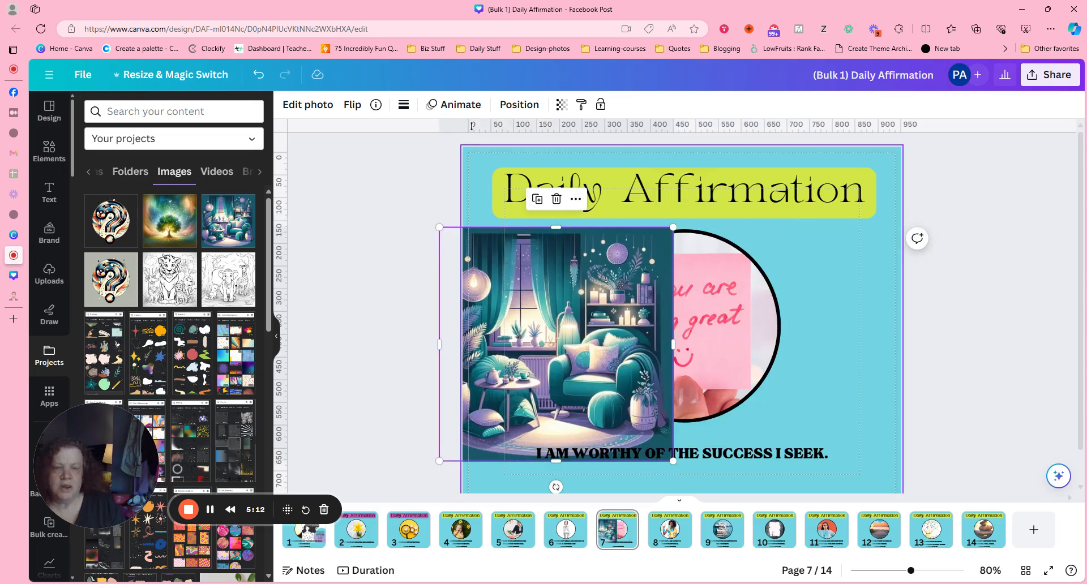
{"action": "left_click", "coordinate": [576, 200]}
{"action": "left_click", "coordinate": [640, 493]}
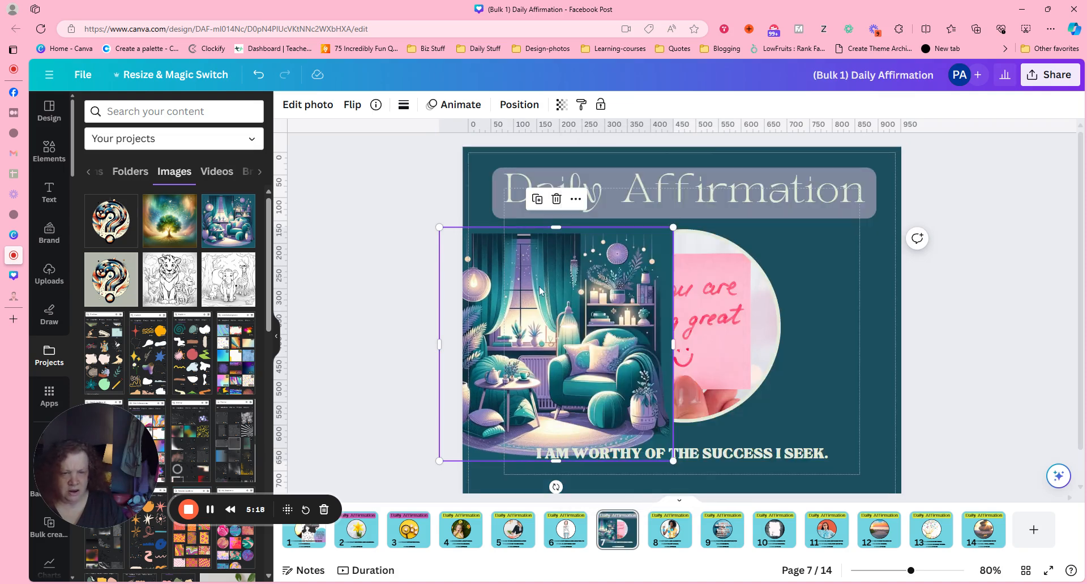
Reapply the living-room image's colors to page 7 until the background is medium teal, and move the image partly off the page's right edge
{"action": "left_click", "coordinate": [575, 200]}
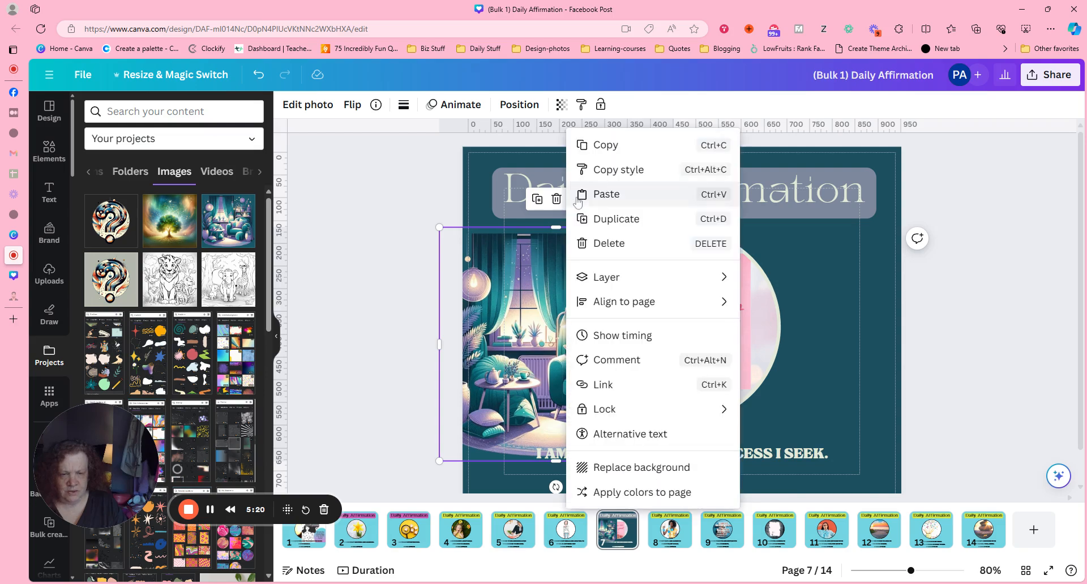
{"action": "left_click", "coordinate": [622, 492]}
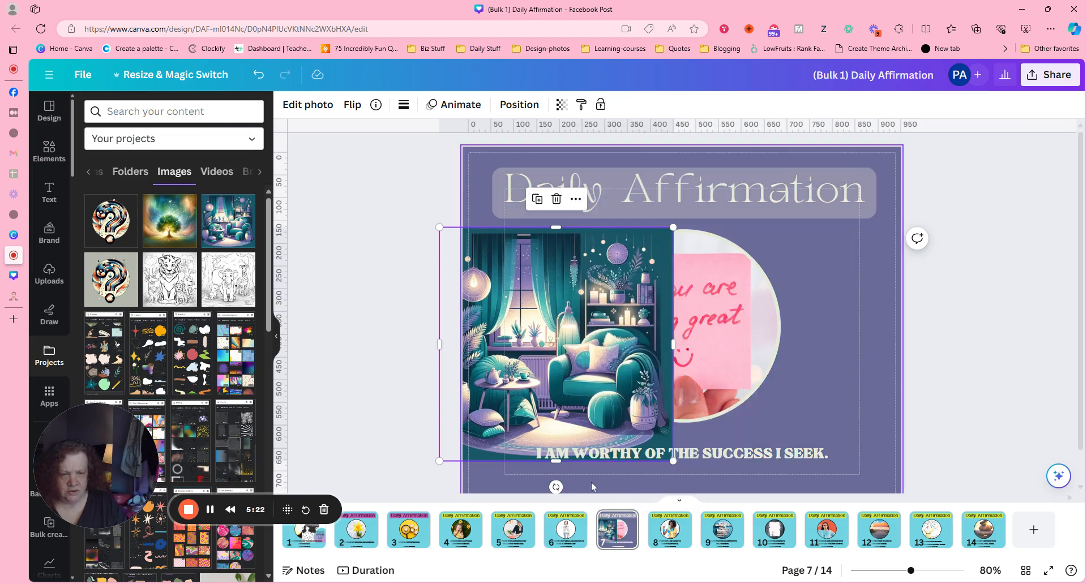
{"action": "left_click", "coordinate": [575, 200]}
{"action": "left_click", "coordinate": [634, 493]}
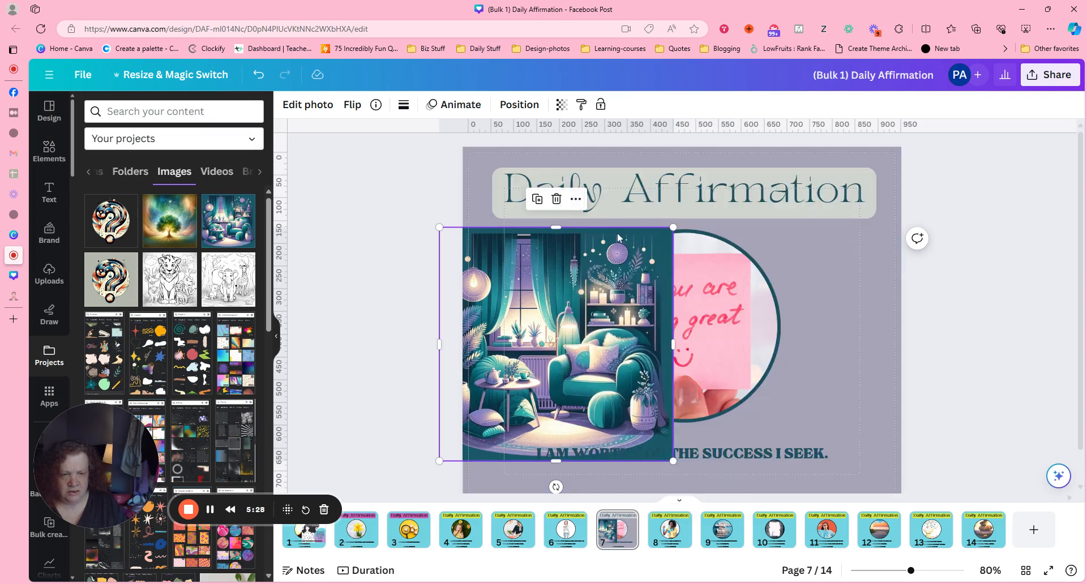
{"action": "left_click", "coordinate": [576, 199]}
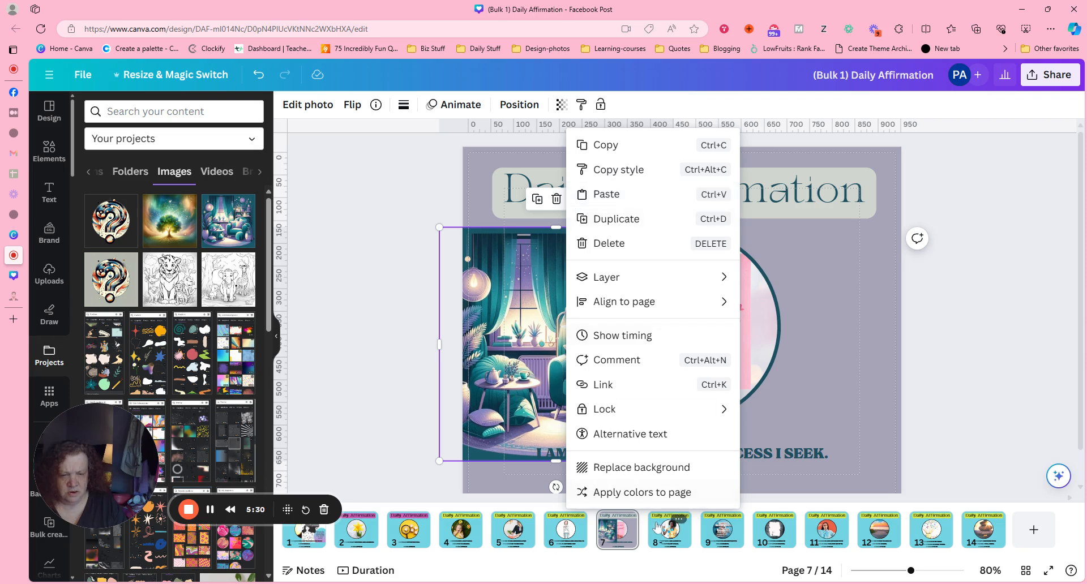
{"action": "left_click", "coordinate": [648, 492]}
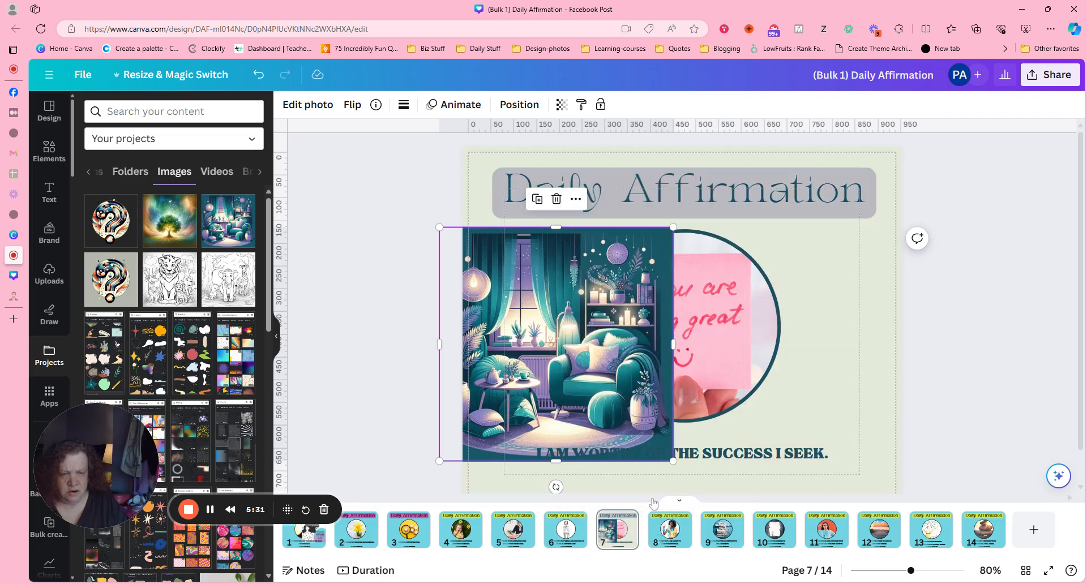
{"action": "left_click", "coordinate": [576, 200]}
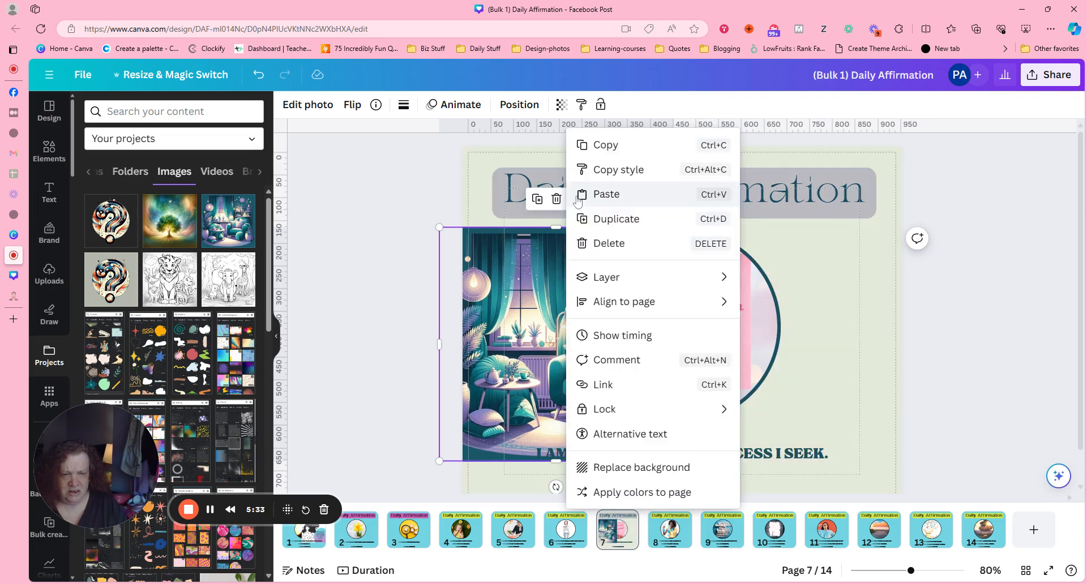
{"action": "left_click", "coordinate": [656, 492]}
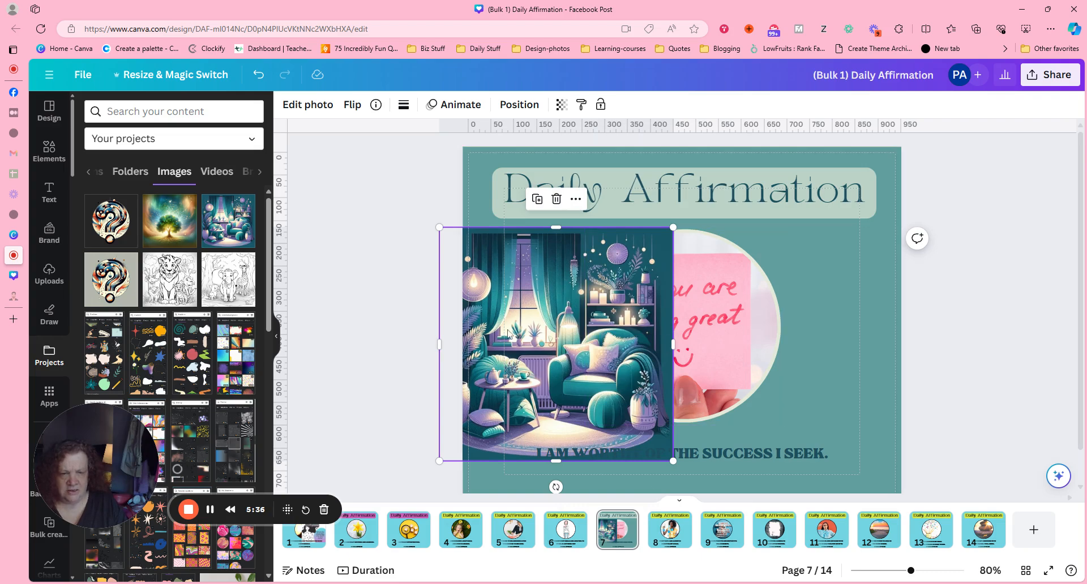
{"action": "left_click_drag", "start_coordinate": [511, 330], "coordinate": [899, 319]}
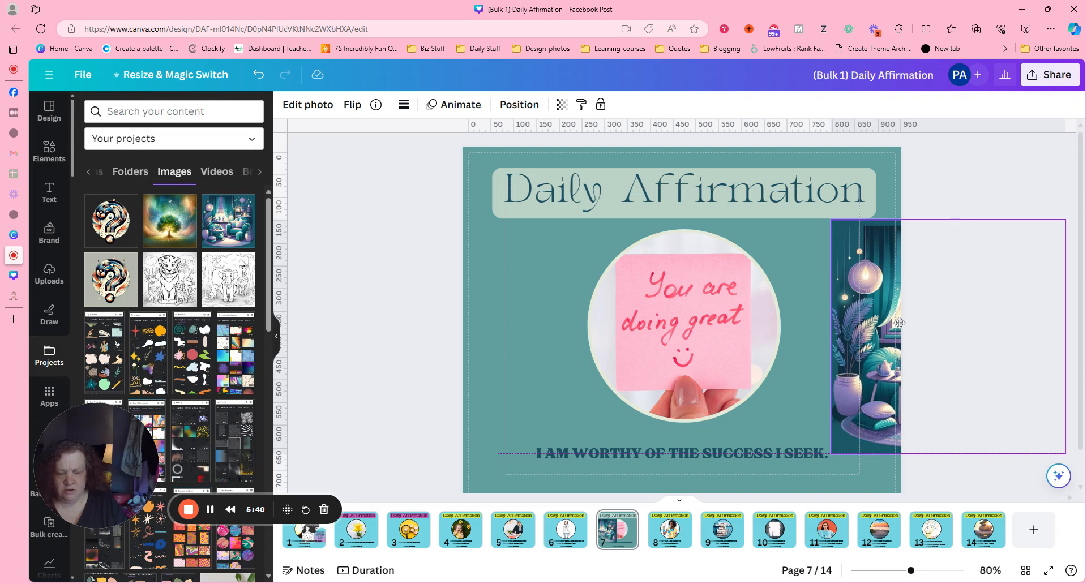
{"action": "left_click", "coordinate": [484, 158]}
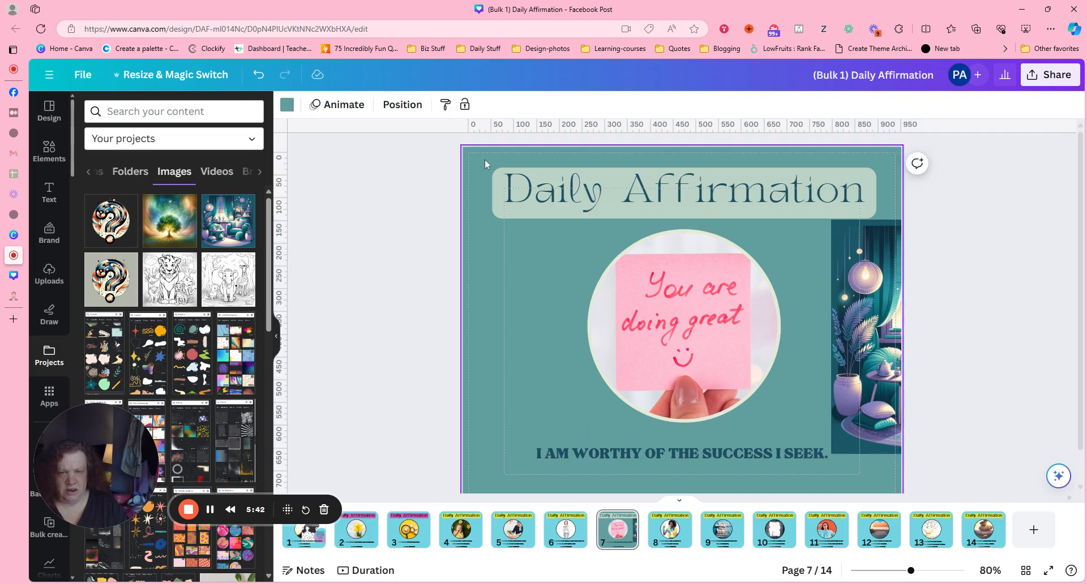
Return to page 1 and delete the "love yourself" illustration
{"action": "left_click", "coordinate": [290, 540]}
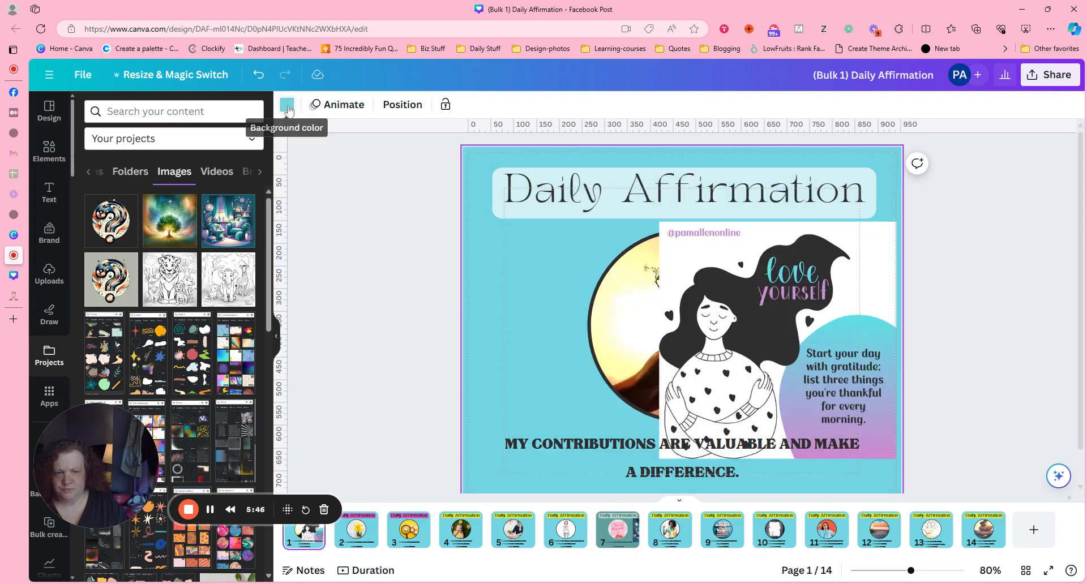
{"action": "left_click", "coordinate": [292, 104]}
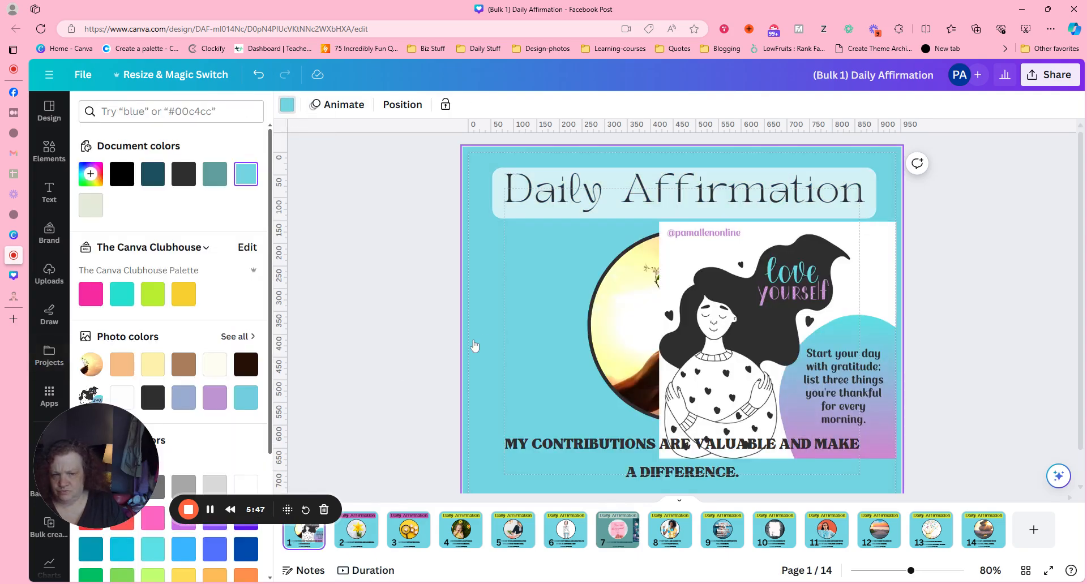
{"action": "left_click", "coordinate": [764, 253]}
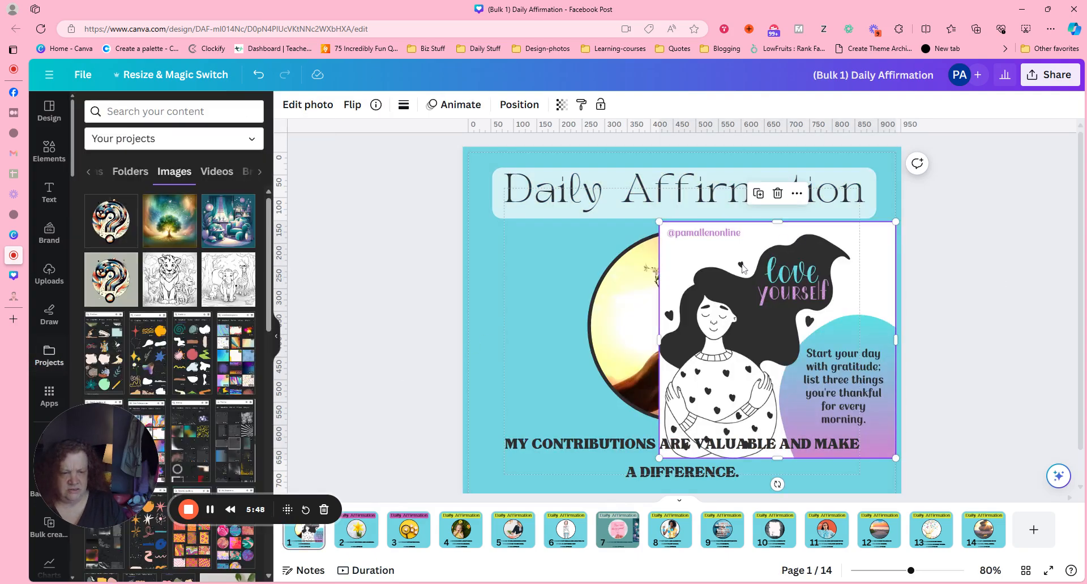
{"action": "left_click", "coordinate": [777, 194]}
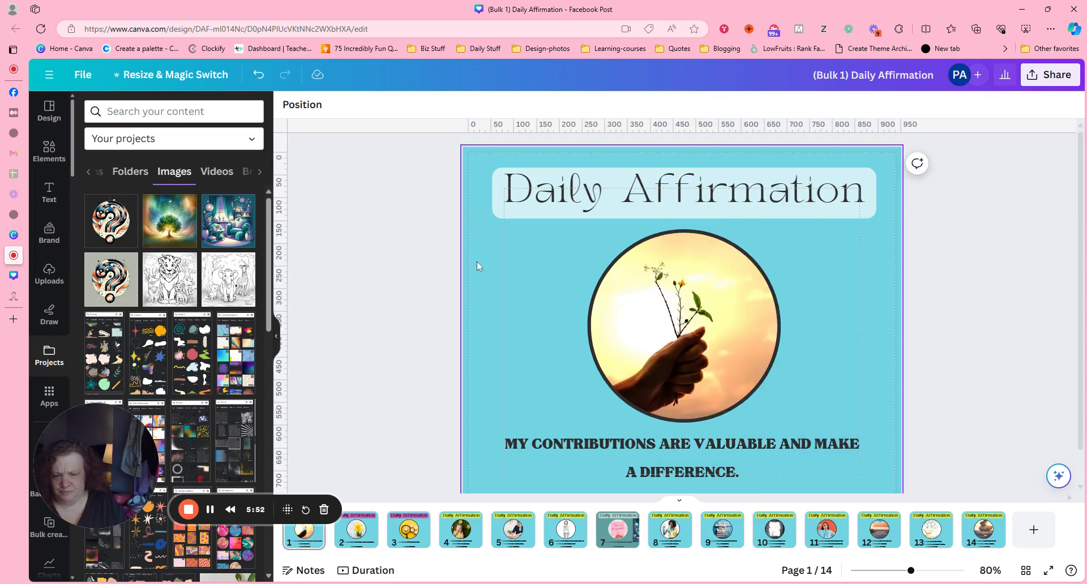
Change page 8's light blue background to the medium teal used on page 7, and apply the replacement to all pages
{"action": "left_click", "coordinate": [473, 174]}
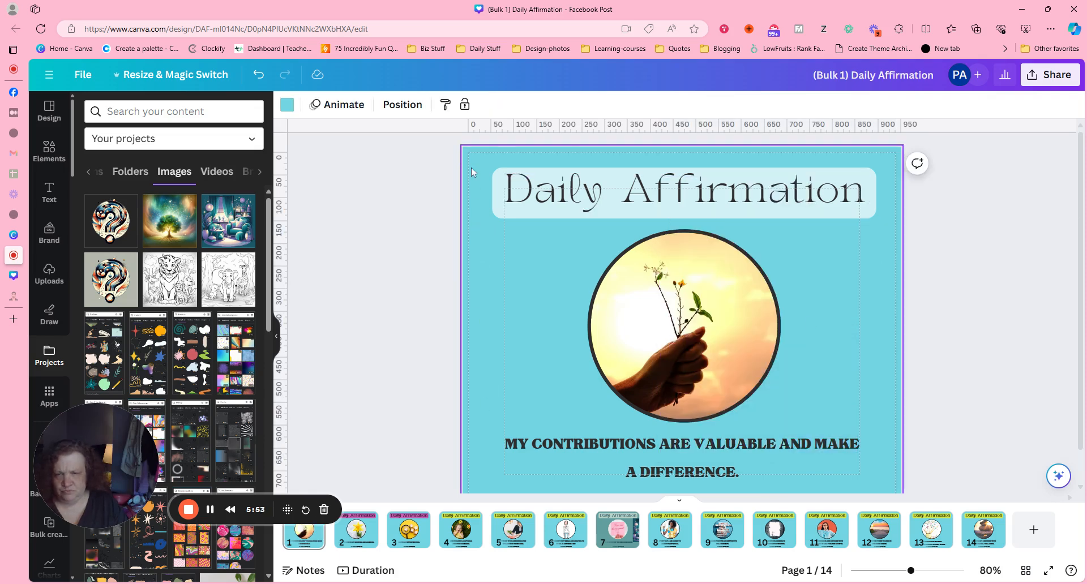
{"action": "left_click", "coordinate": [287, 106]}
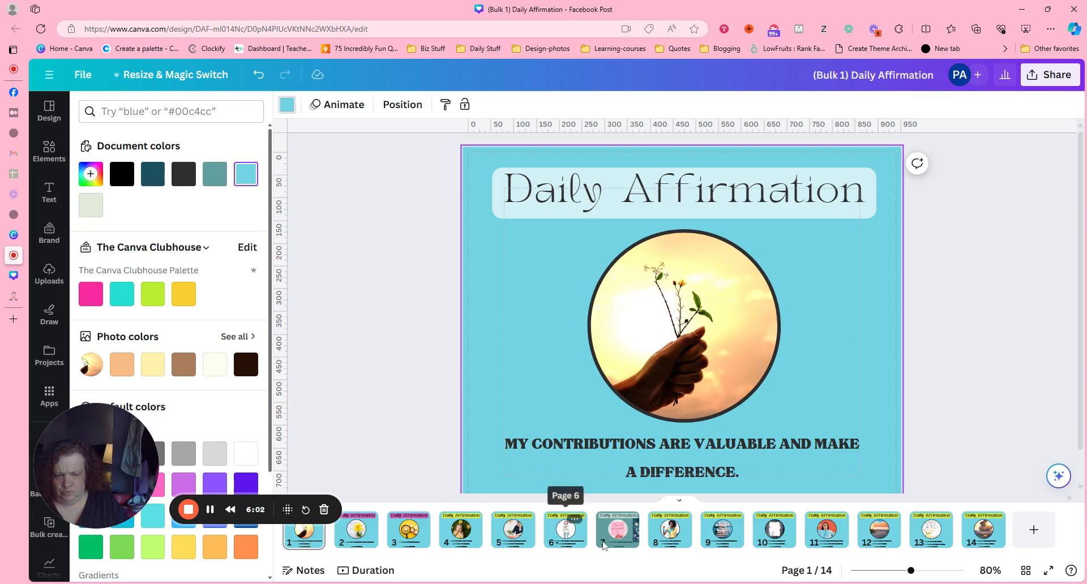
{"action": "left_click", "coordinate": [611, 541]}
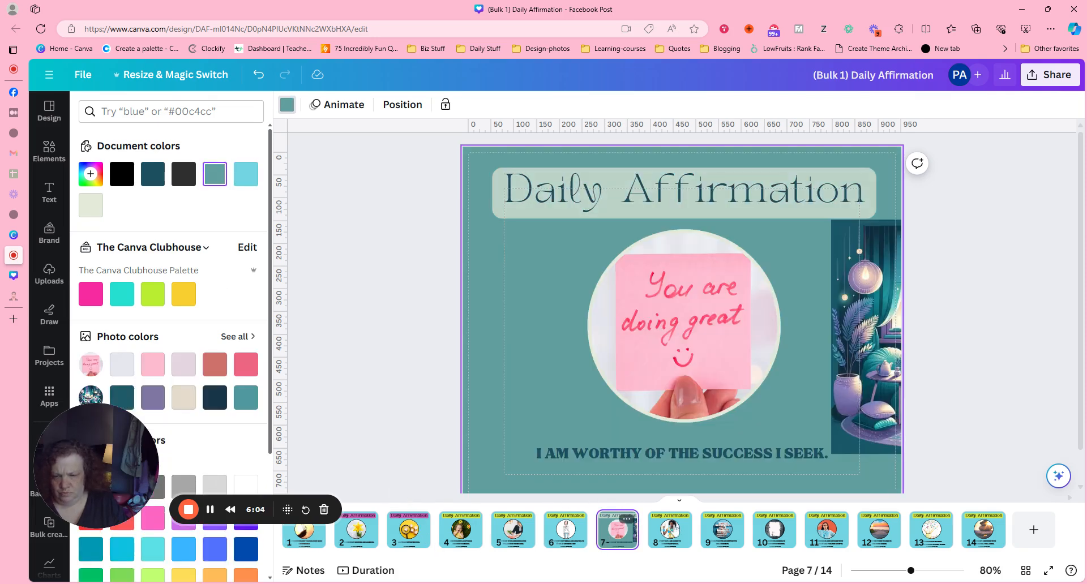
{"action": "left_click", "coordinate": [663, 543]}
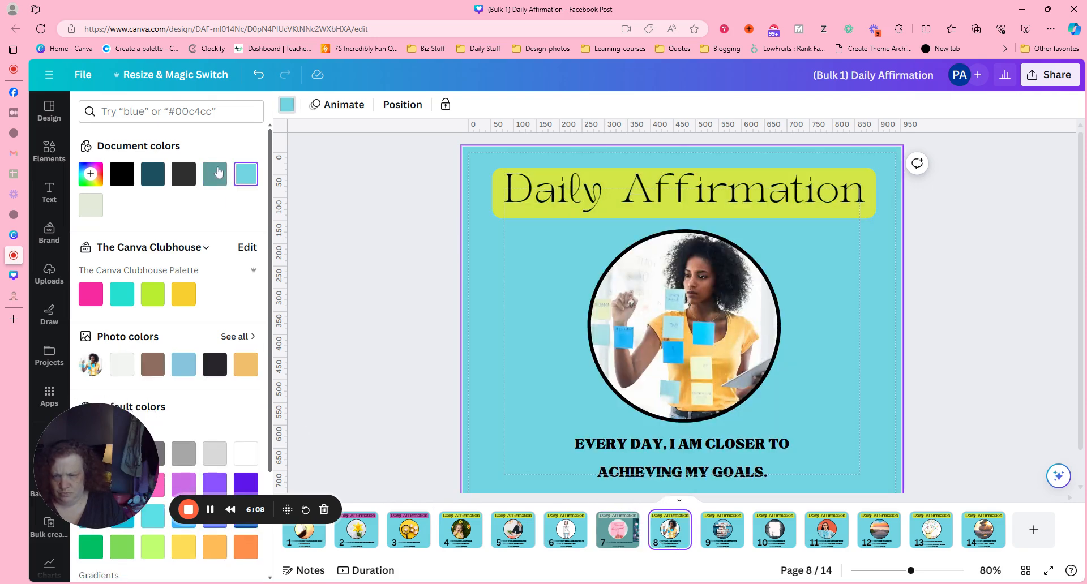
{"action": "left_click", "coordinate": [217, 174]}
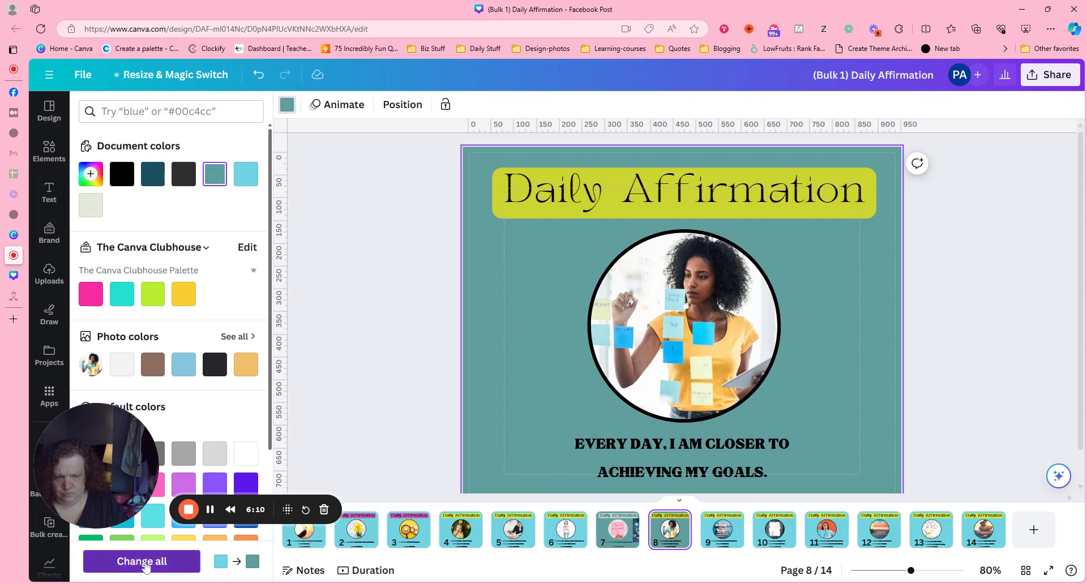
{"action": "left_click", "coordinate": [146, 564]}
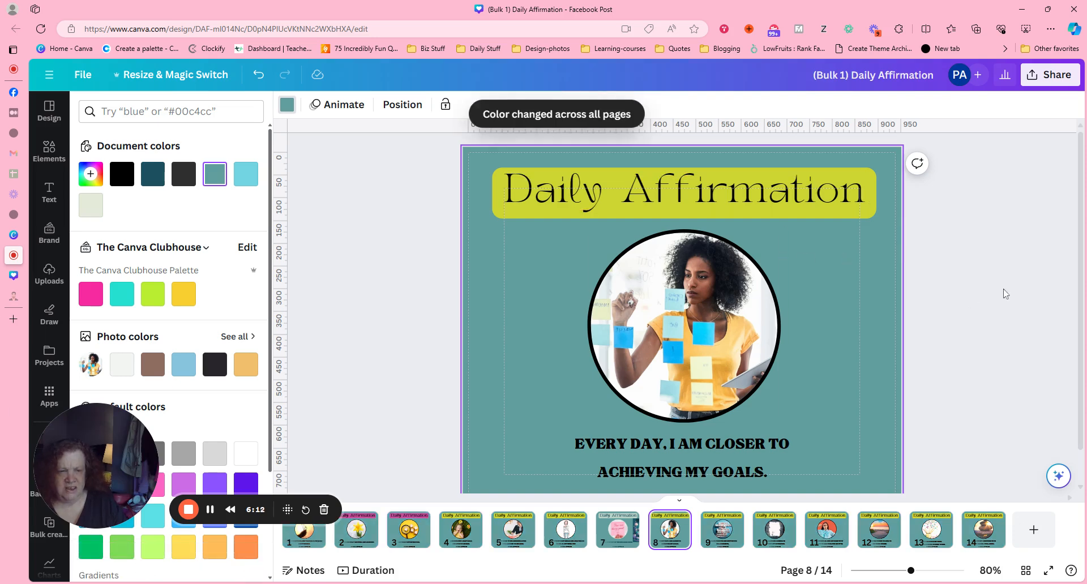
{"action": "left_click", "coordinate": [1001, 233]}
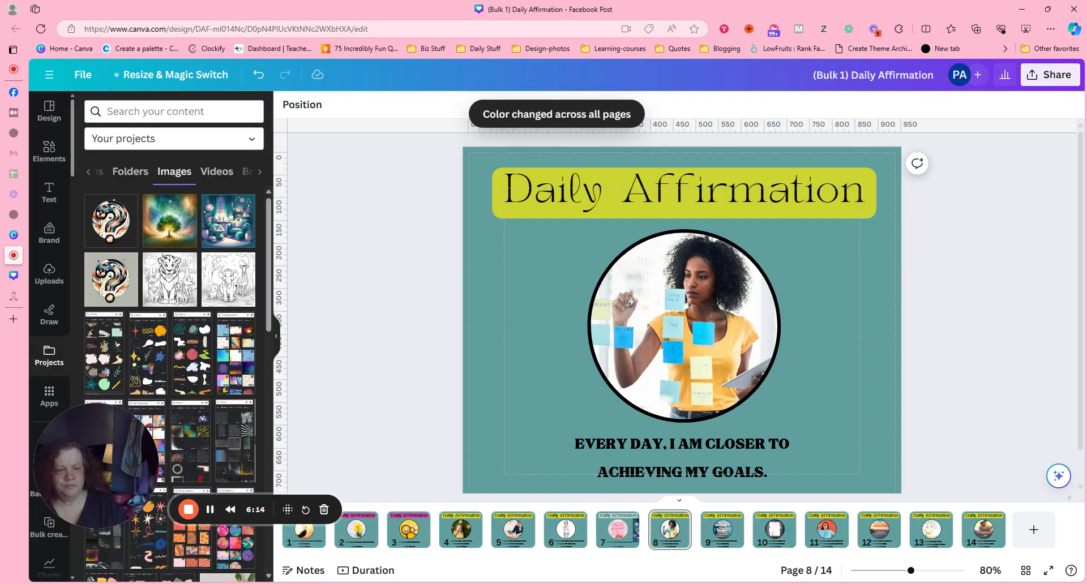
{"action": "scroll", "coordinate": [1085, 333], "scroll_direction": "down", "scroll_amount": 1}
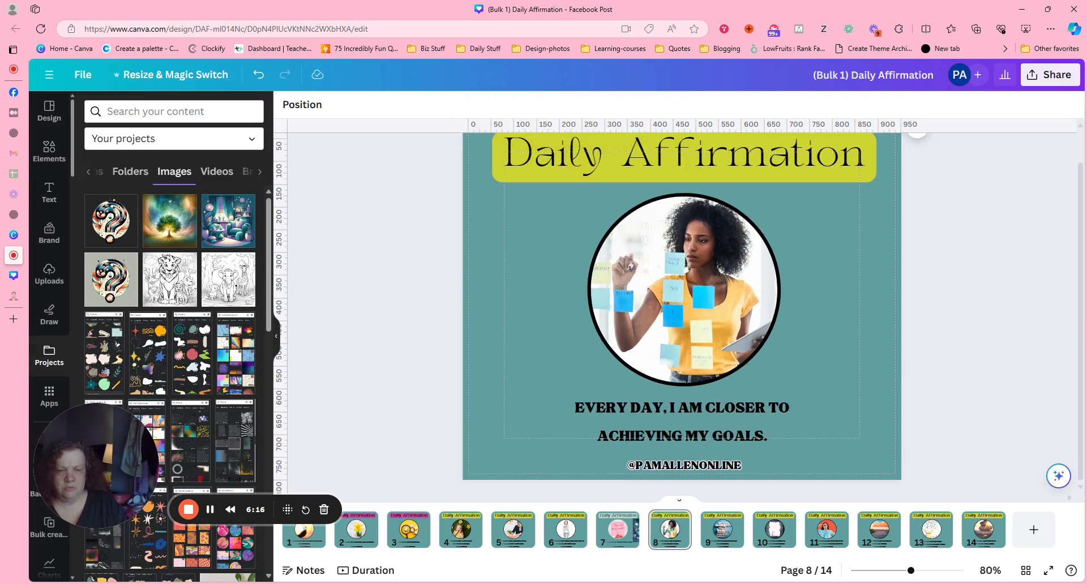
{"action": "scroll", "coordinate": [1080, 377], "scroll_direction": "up", "scroll_amount": 1}
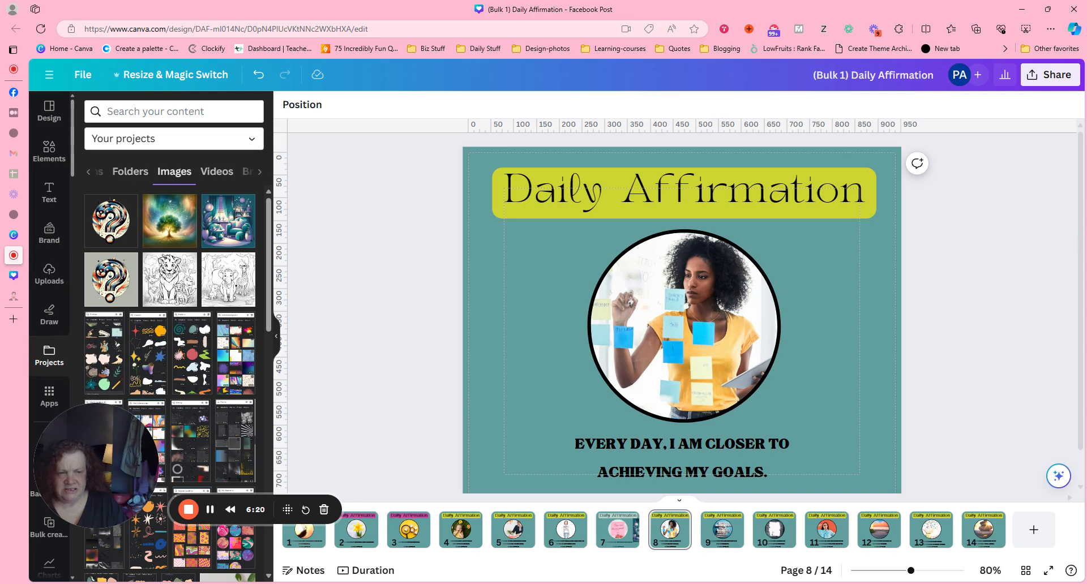
{"action": "left_click", "coordinate": [627, 199]}
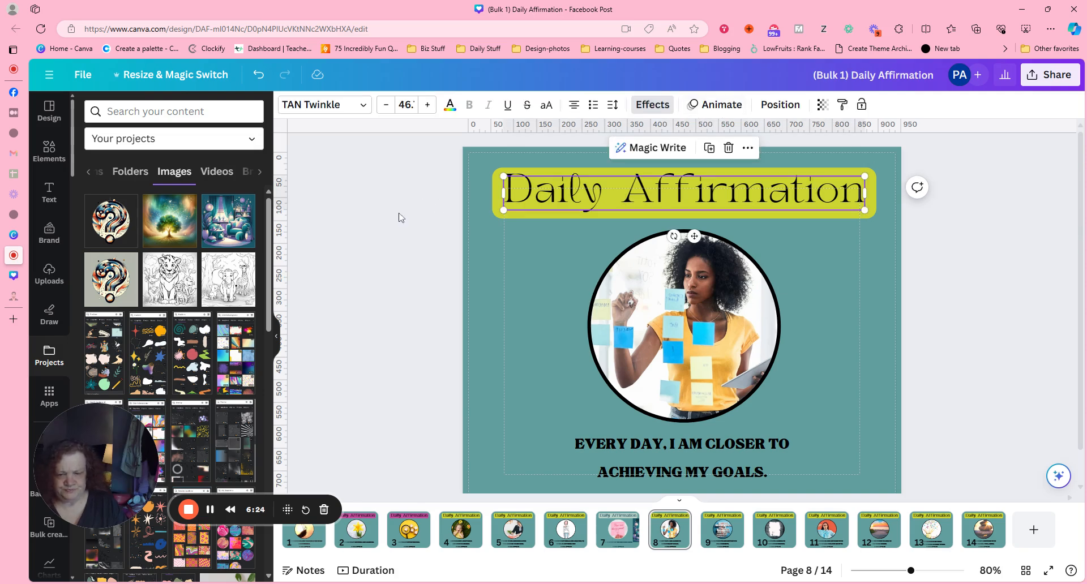
{"action": "left_click", "coordinate": [371, 225]}
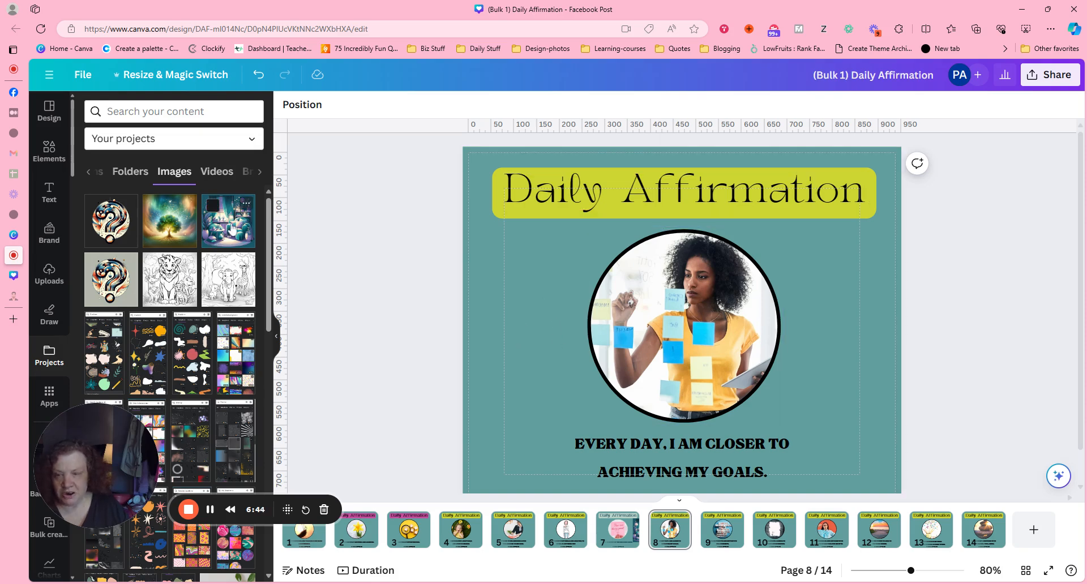
Add the teal and purple living-room image to page 8 and apply its colors to the page
{"action": "left_click_drag", "start_coordinate": [444, 260], "coordinate": [702, 270]}
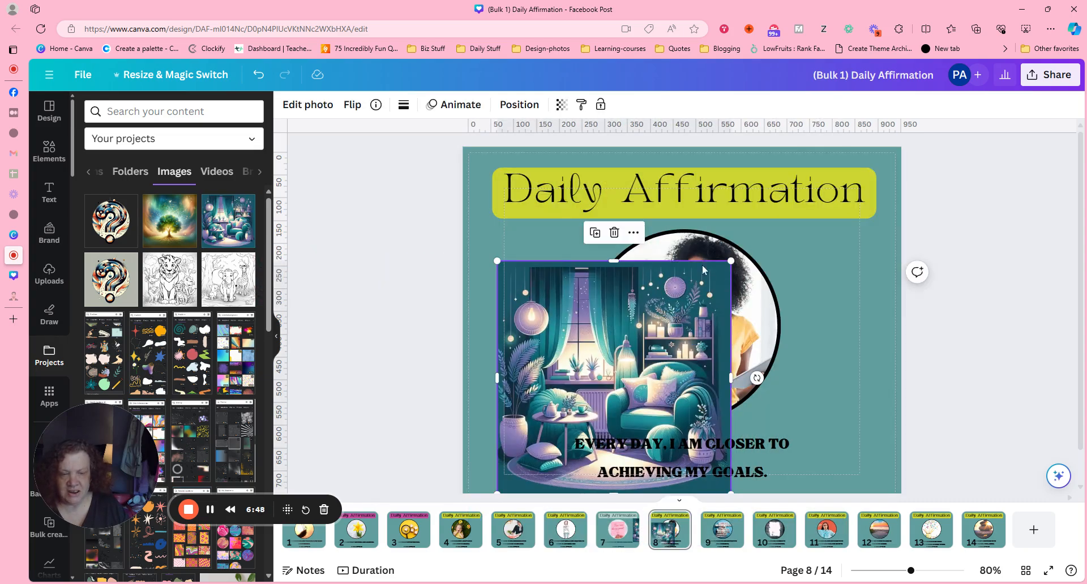
{"action": "left_click", "coordinate": [633, 233]}
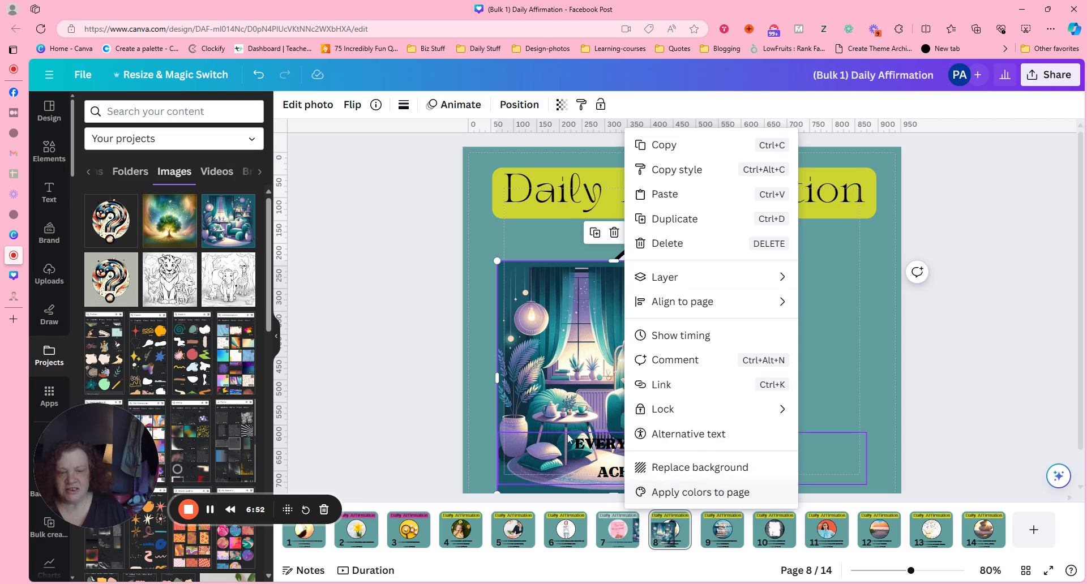
{"action": "left_click", "coordinate": [657, 492]}
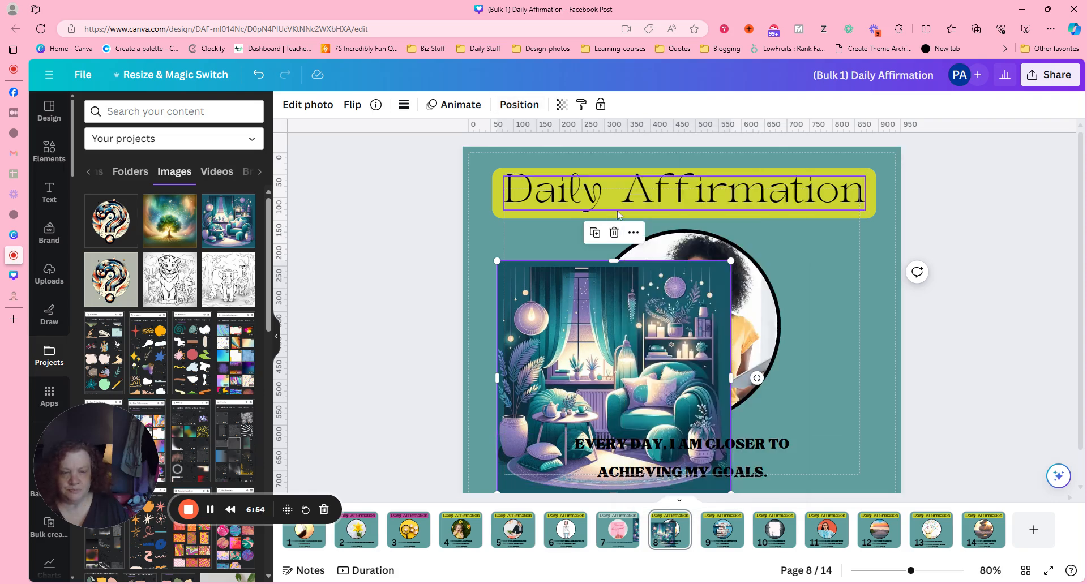
Reapply the living-room image's colors to page 8 for a dark teal background with light text, and delete the image
{"action": "left_click", "coordinate": [633, 233]}
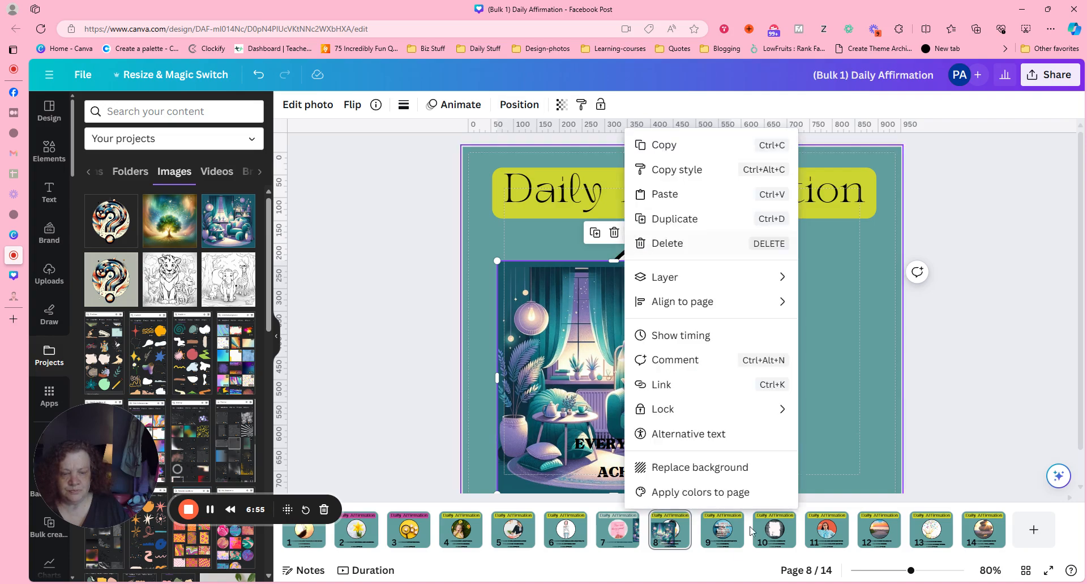
{"action": "left_click", "coordinate": [725, 491]}
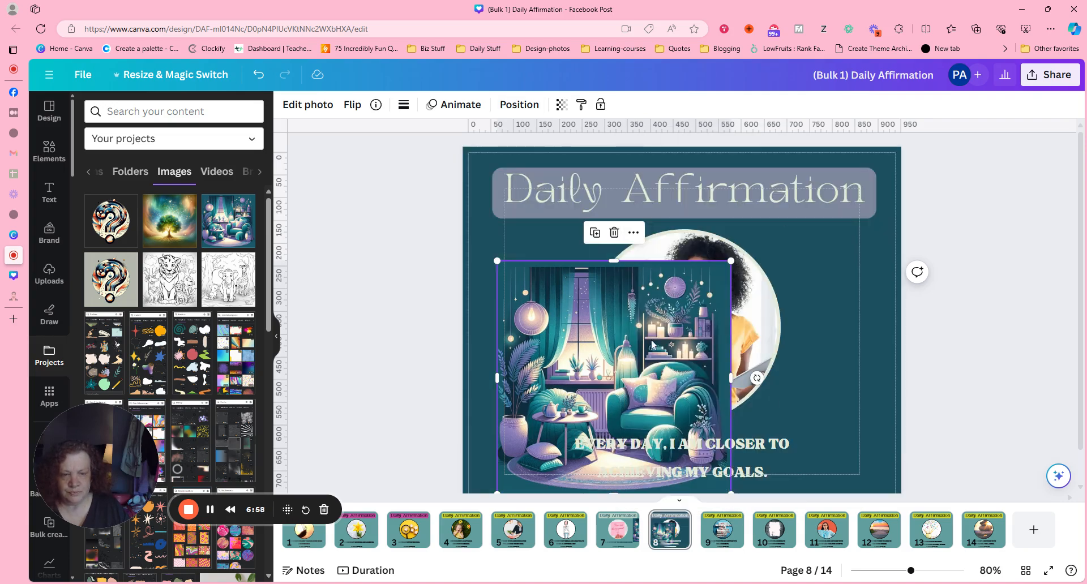
{"action": "left_click_drag", "start_coordinate": [652, 344], "coordinate": [981, 307]}
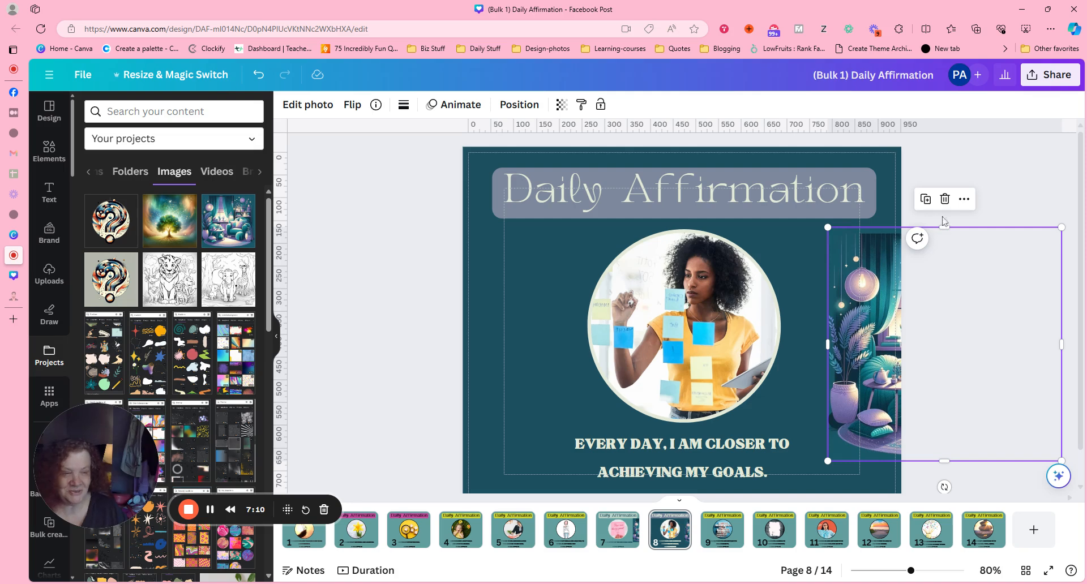
{"action": "left_click", "coordinate": [944, 199]}
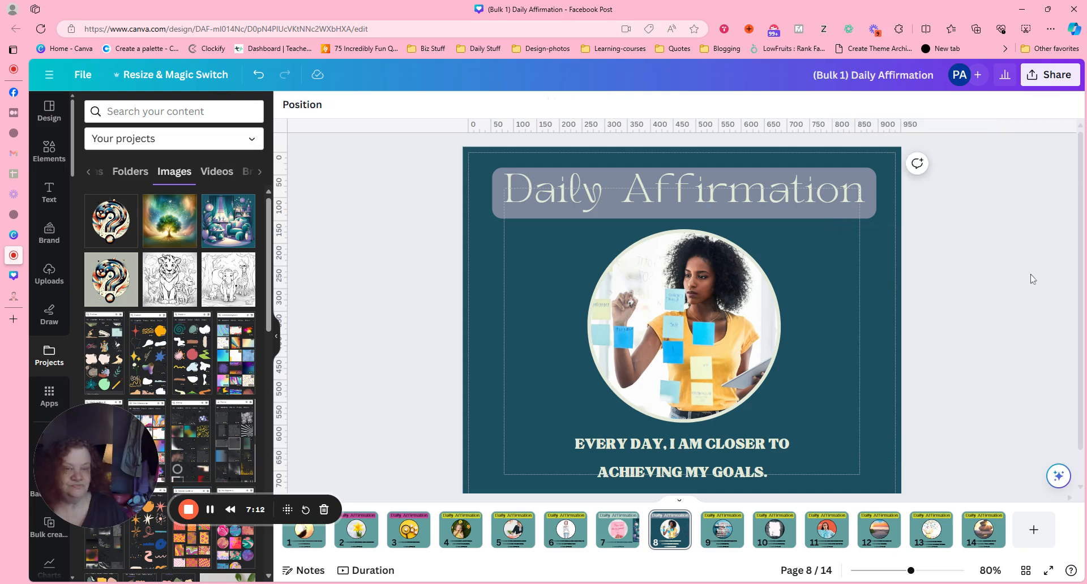